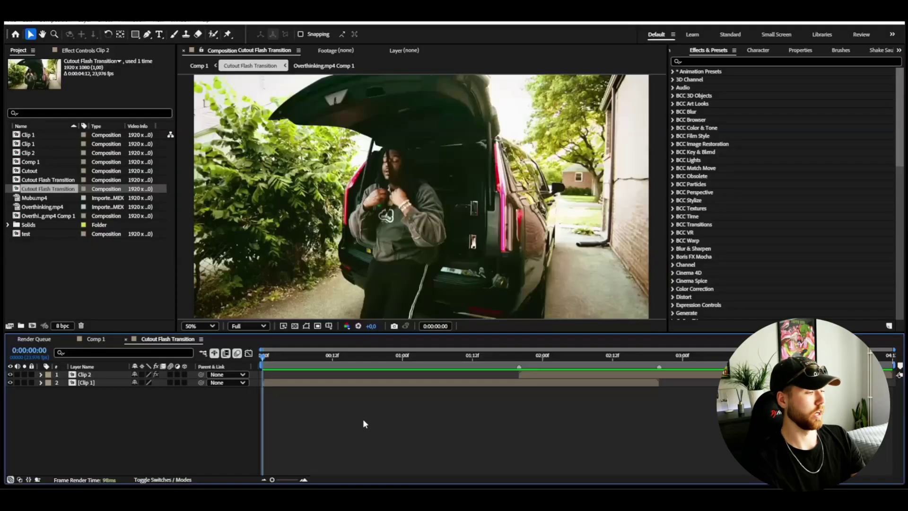
pyautogui.moveTo(276, 358); pyautogui.dragTo(389, 359)
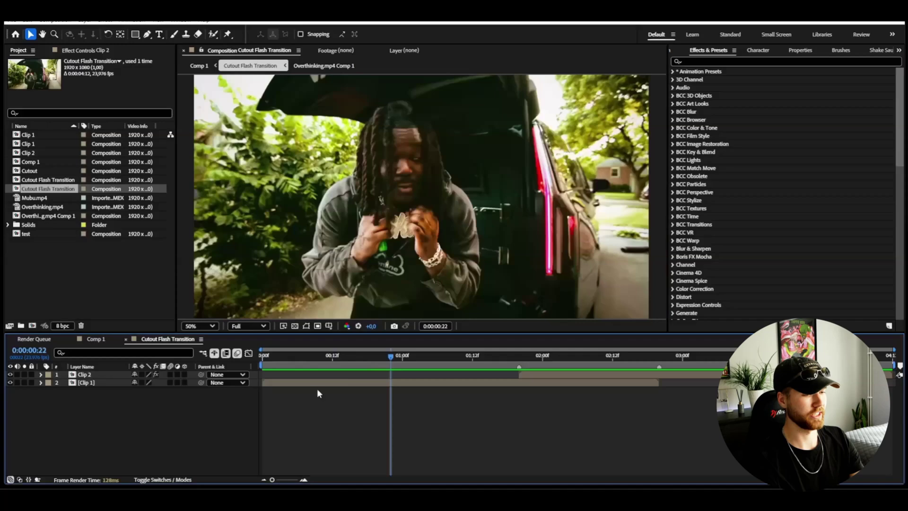
pyautogui.moveTo(415, 358); pyautogui.dragTo(510, 371)
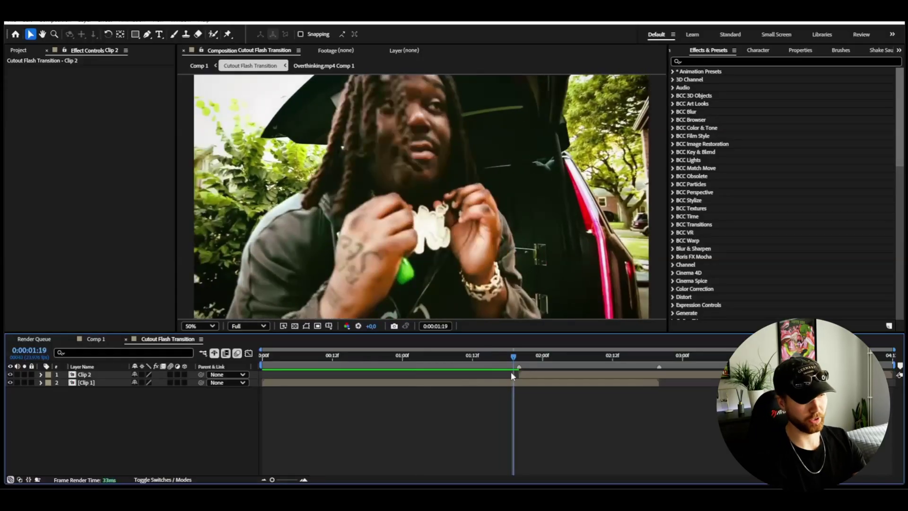
pyautogui.moveTo(515, 357); pyautogui.dragTo(652, 373)
pyautogui.click(444, 382)
pyautogui.click(652, 374)
pyautogui.moveTo(549, 357); pyautogui.dragTo(531, 395)
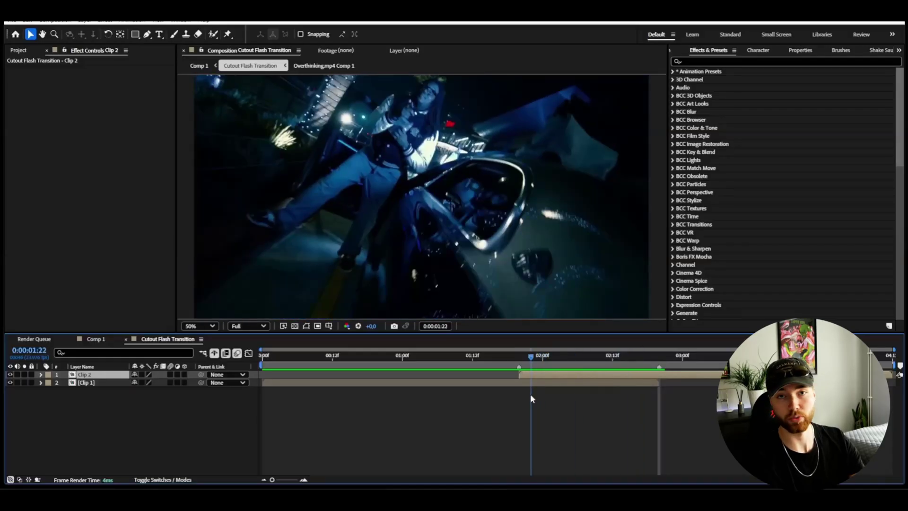
pyautogui.click(590, 408)
pyautogui.click(629, 357)
pyautogui.moveTo(629, 358); pyautogui.dragTo(657, 351)
pyautogui.click(668, 376)
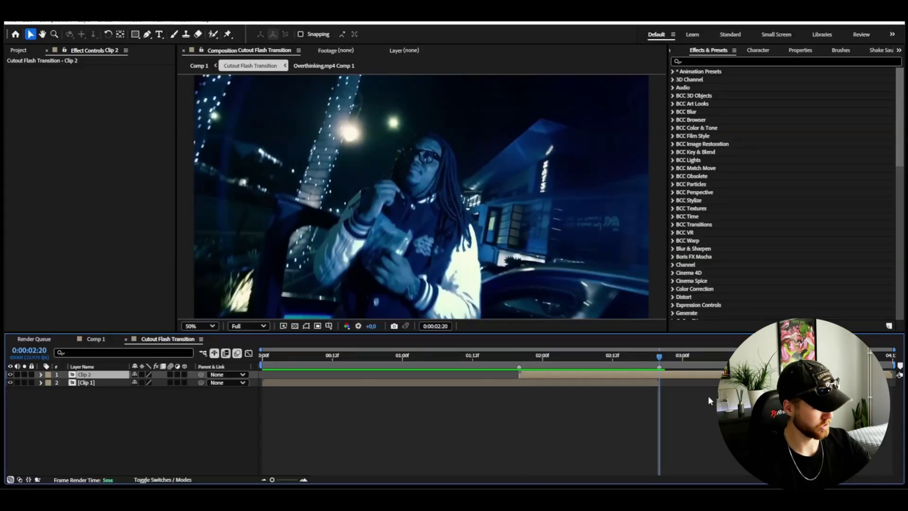
# Split Clip 2 at 0:00:02:20 and select its earlier piece
pyautogui.hotkey('ctrl', 'shift', 'd')
pyautogui.press('i')
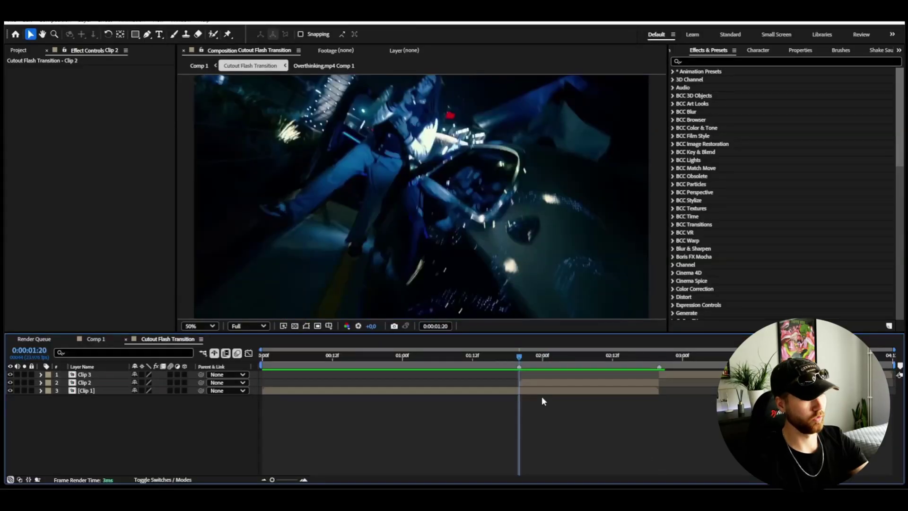
pyautogui.click(532, 382)
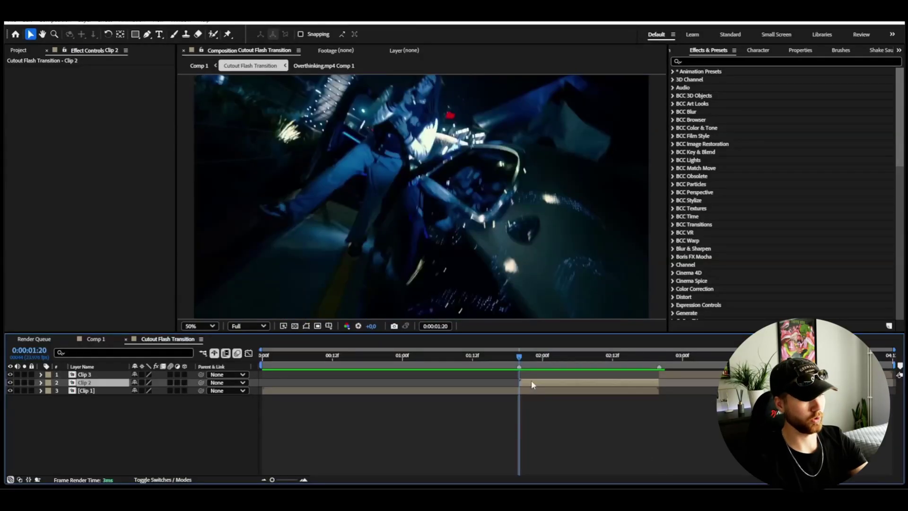
# Paint the artist in Clip 2 with the Roto Brush and freeze the cutout across all frames
pyautogui.click(213, 34)
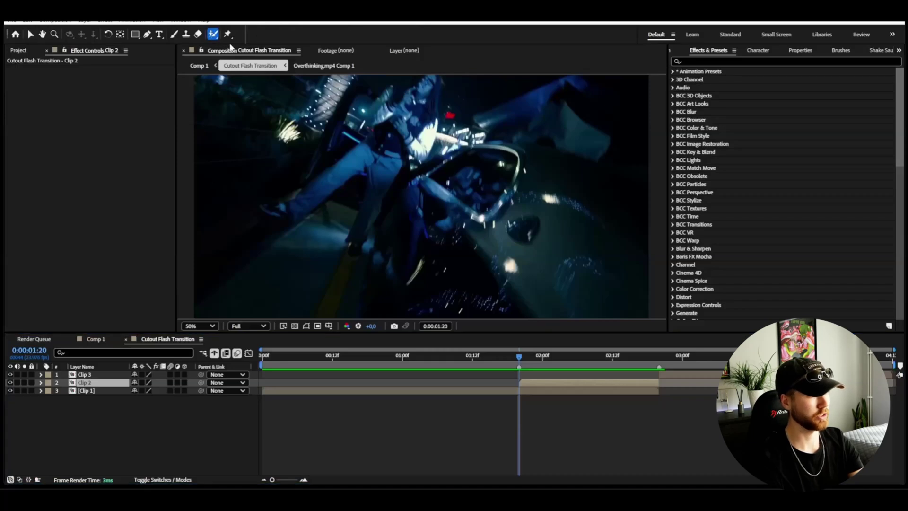
pyautogui.doubleClick(383, 173)
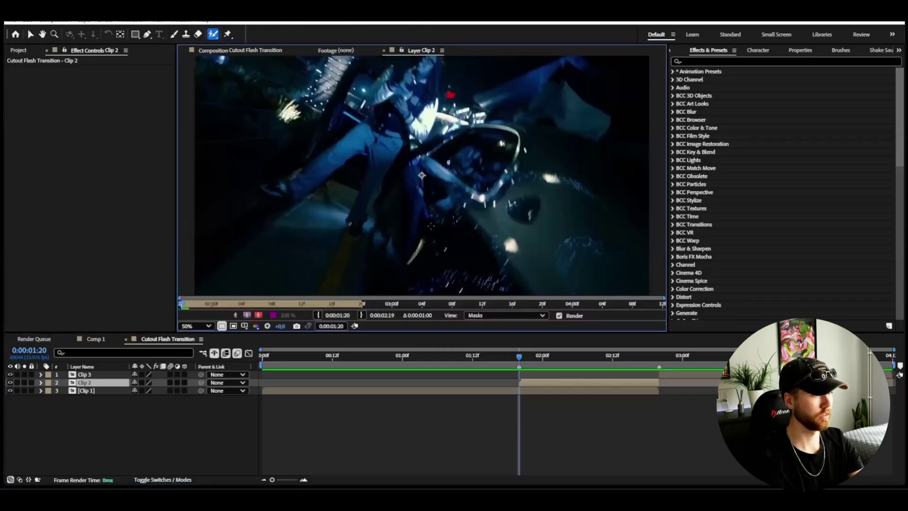
pyautogui.moveTo(356, 147); pyautogui.dragTo(356, 220)
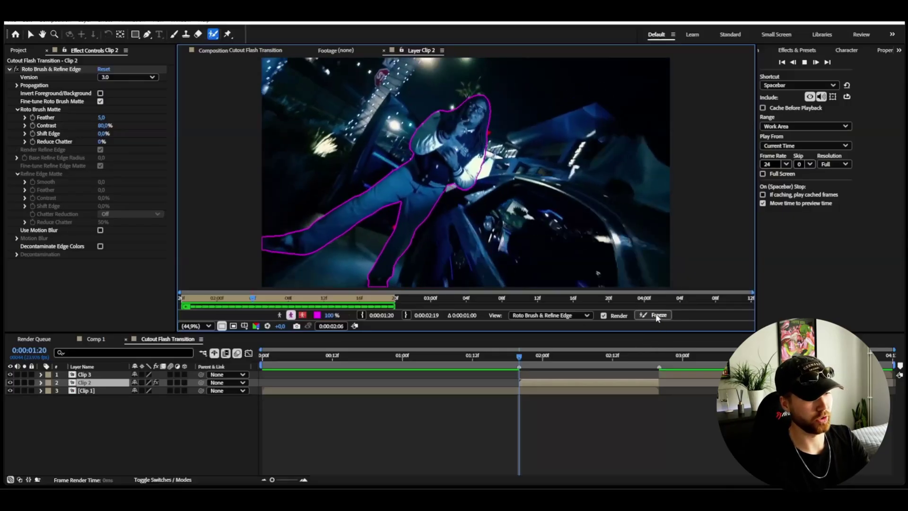
pyautogui.click(657, 316)
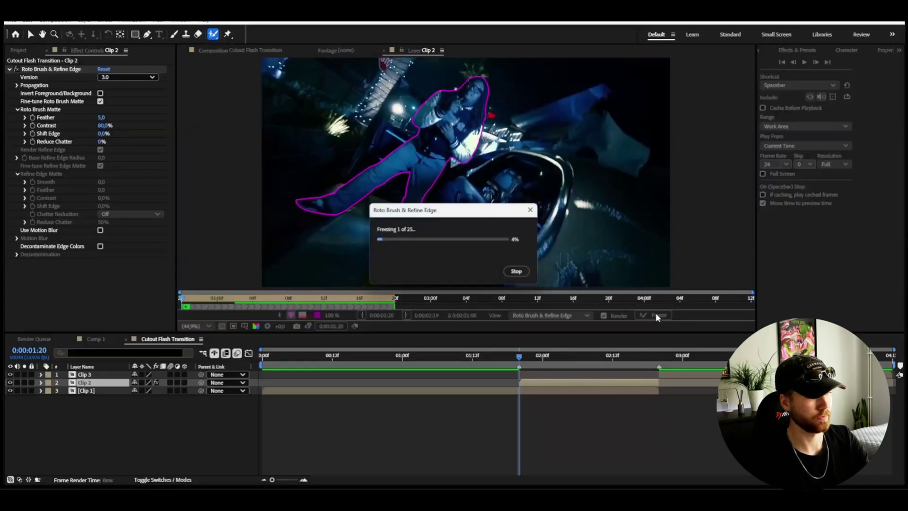
pyautogui.click(227, 52)
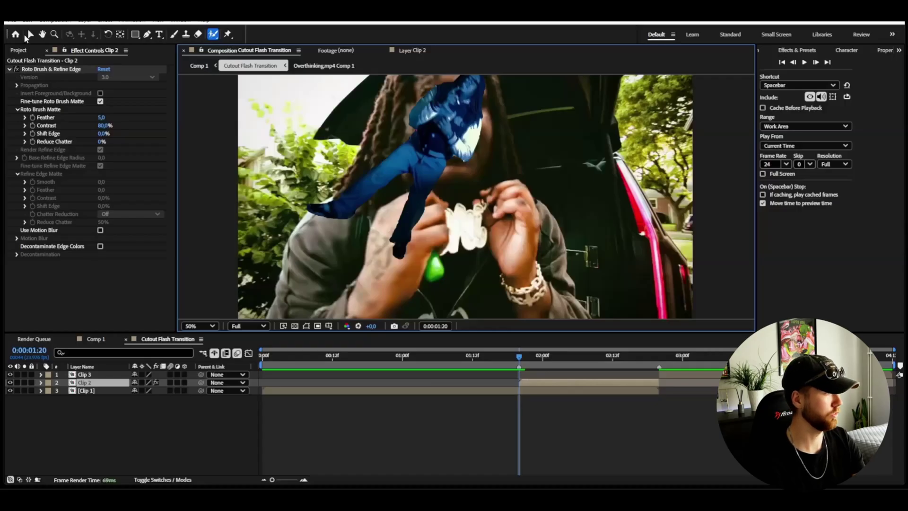
pyautogui.click(28, 35)
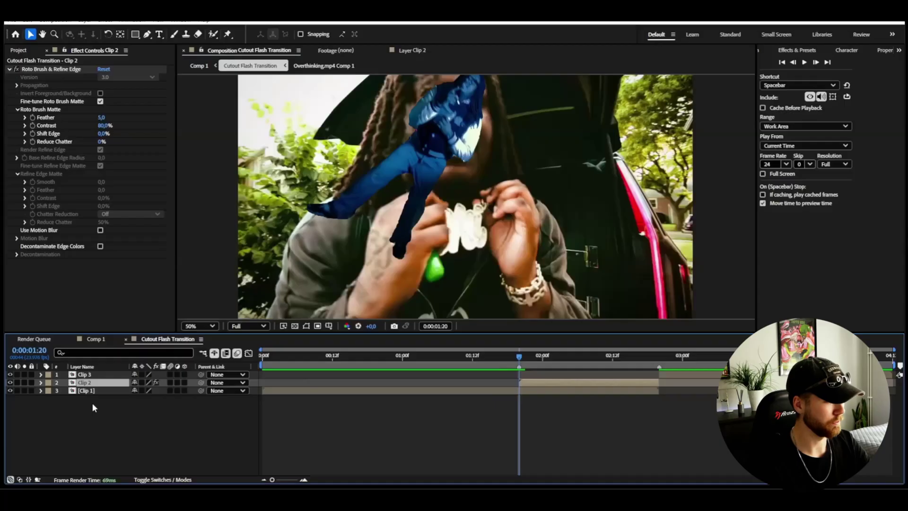
# Keyframe Clip 2's Position from Y 1624 at 0:00:01:20 to Y 540 at 0:00:02:20
pyautogui.press('p')
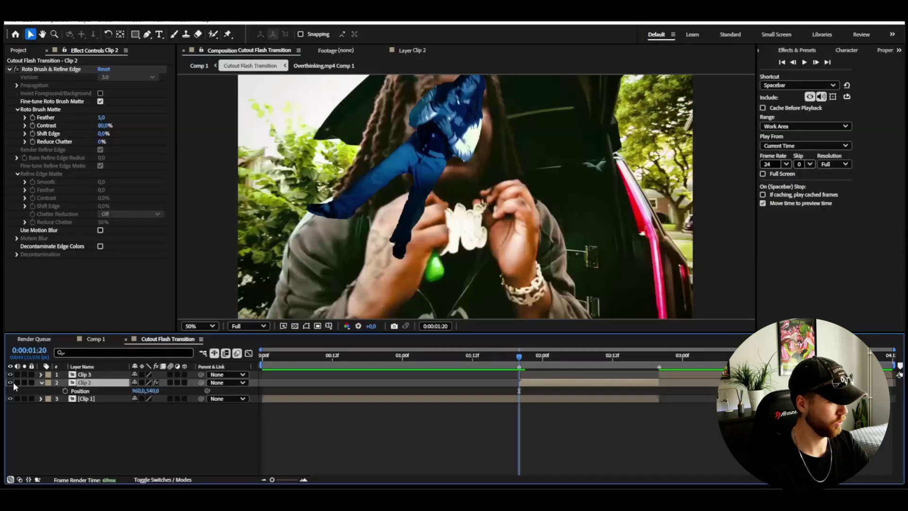
pyautogui.moveTo(633, 356); pyautogui.dragTo(661, 359)
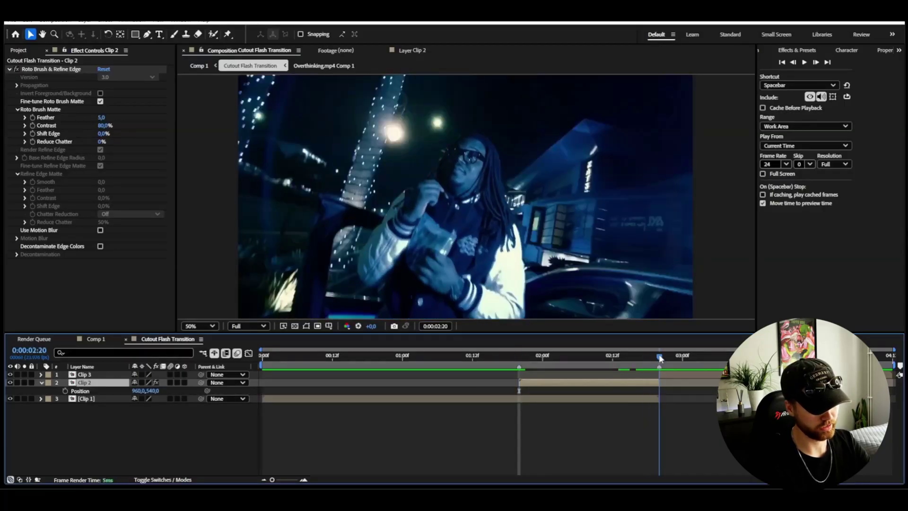
pyautogui.click(65, 391)
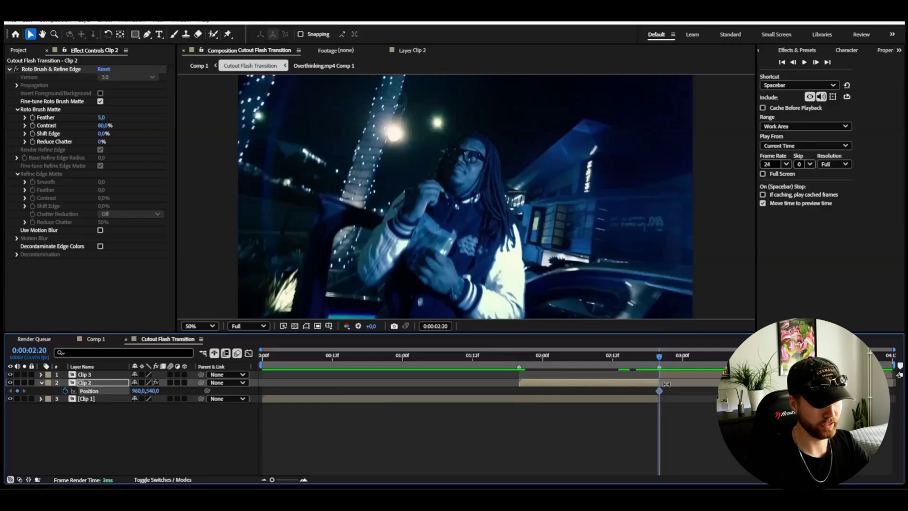
pyautogui.moveTo(655, 356); pyautogui.dragTo(519, 358)
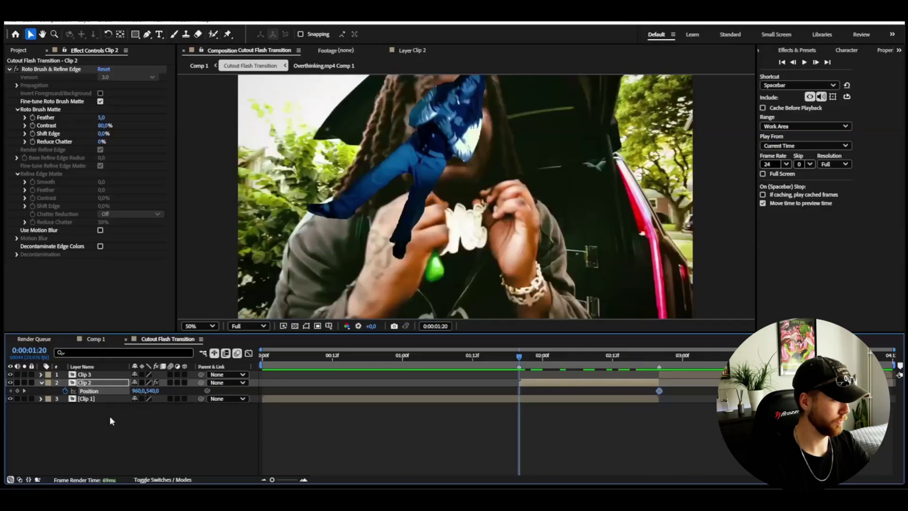
pyautogui.moveTo(151, 391); pyautogui.dragTo(184, 391)
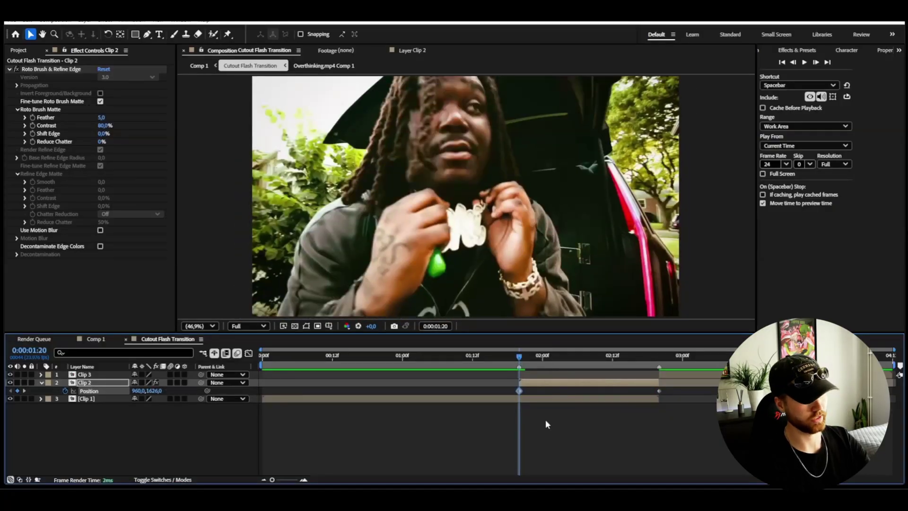
pyautogui.press('space')
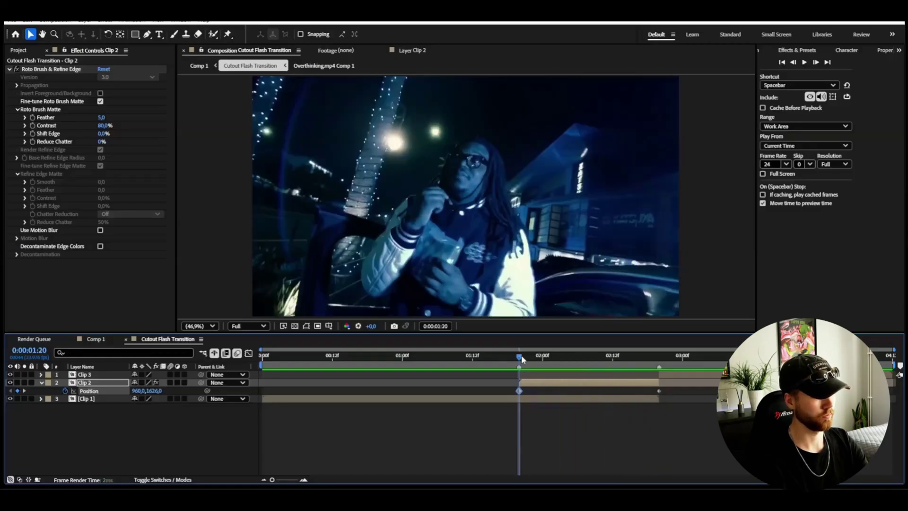
pyautogui.press('space')
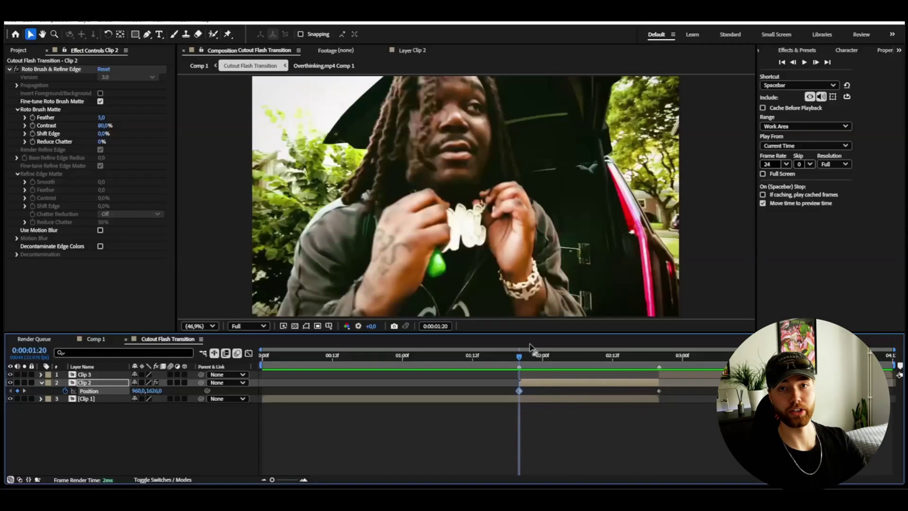
pyautogui.moveTo(628, 387); pyautogui.dragTo(513, 387)
# Shape Clip 2's Position speed graph into a sharp spike at 0:00:01:20 tapering to 0:00:02:20
pyautogui.hotkey('shift', 'F3')
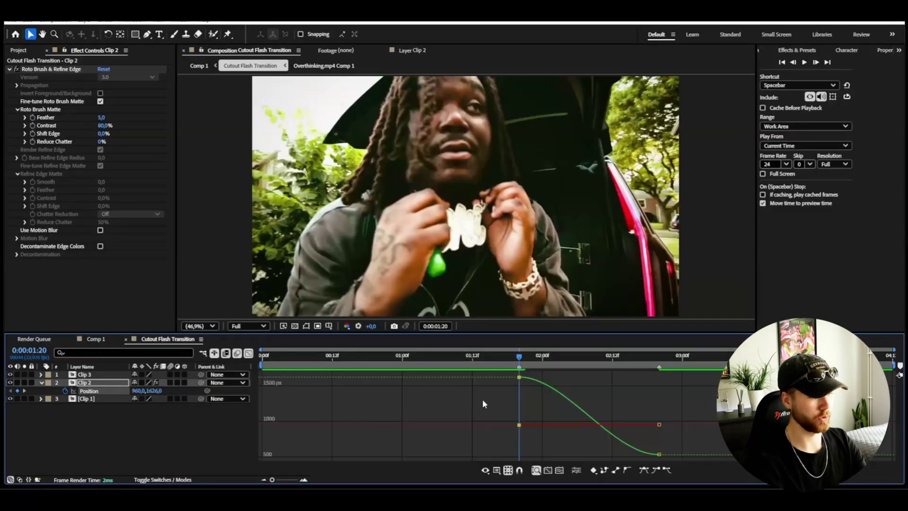
pyautogui.rightClick(521, 406)
pyautogui.click(578, 402)
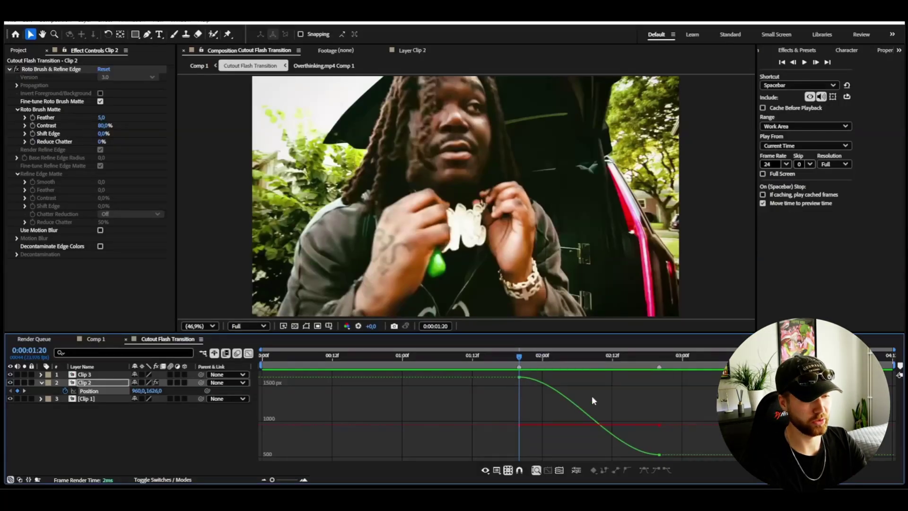
pyautogui.rightClick(592, 398)
pyautogui.click(639, 310)
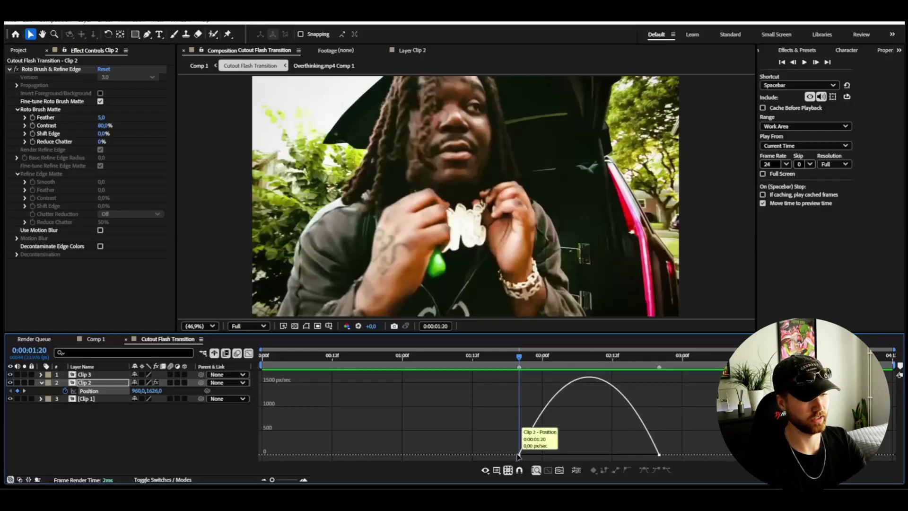
pyautogui.click(519, 455)
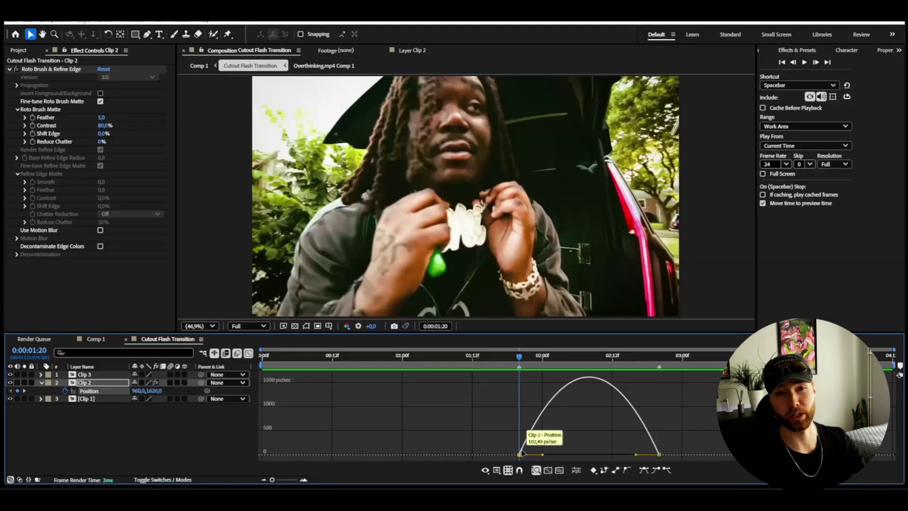
pyautogui.moveTo(541, 454); pyautogui.dragTo(520, 455)
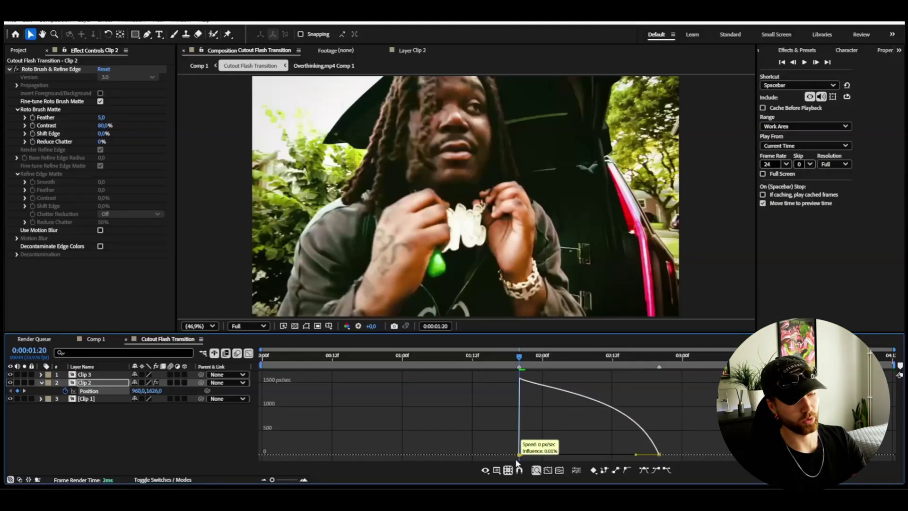
pyautogui.moveTo(633, 455); pyautogui.dragTo(589, 454)
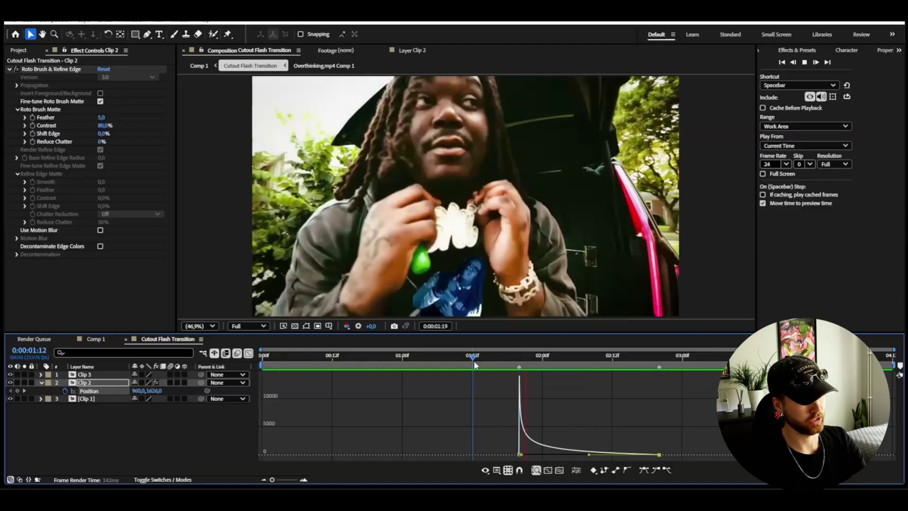
pyautogui.moveTo(474, 360); pyautogui.dragTo(690, 397)
# Turn on motion blur for Clip 2 and Clip 3
pyautogui.hotkey('shift', 'F3')
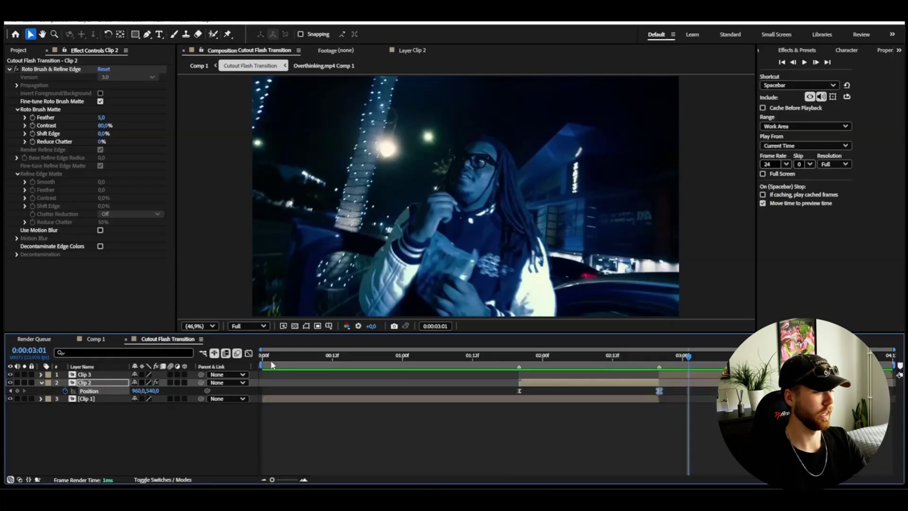
pyautogui.click(559, 357)
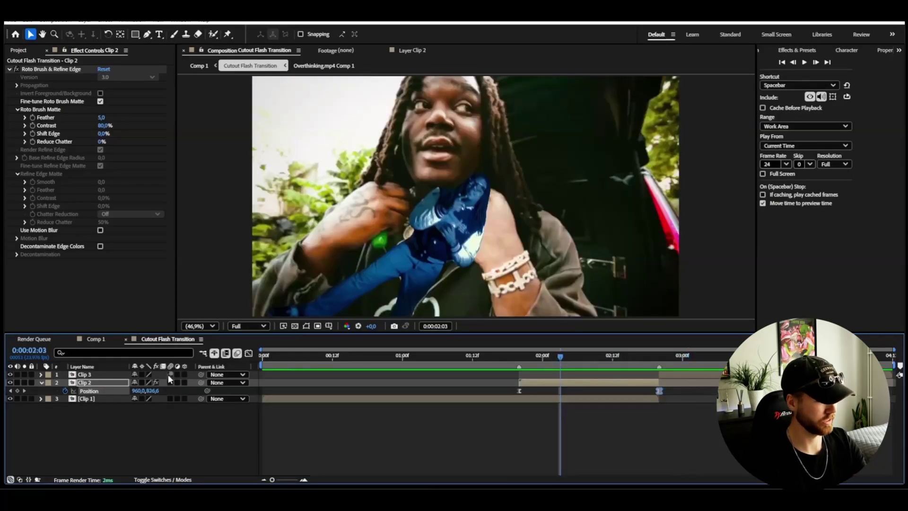
pyautogui.moveTo(169, 382); pyautogui.dragTo(172, 375)
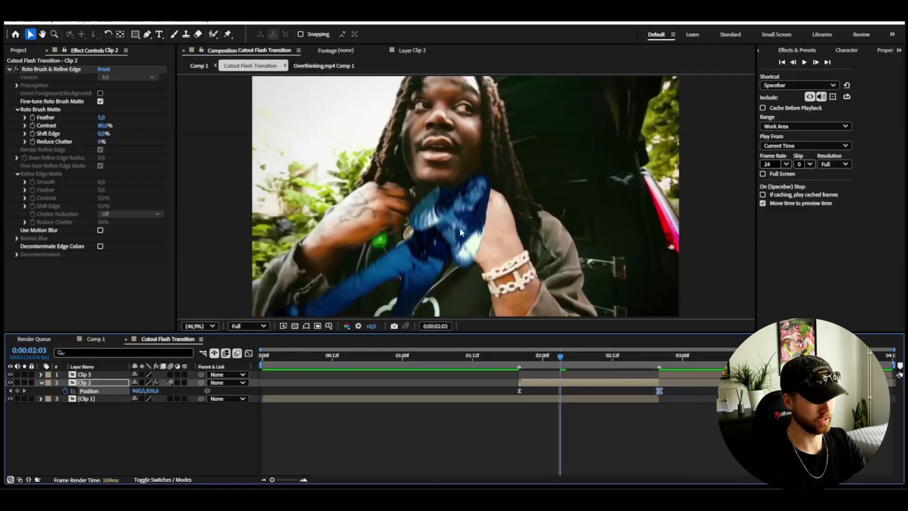
pyautogui.scroll(1, 460, 228)
pyautogui.scroll(2, 471, 212)
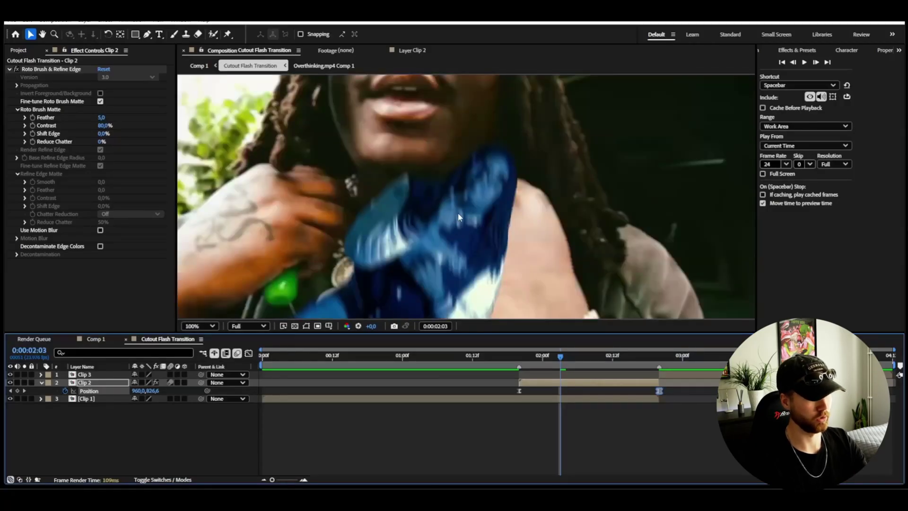
pyautogui.scroll(-2, 457, 212)
pyautogui.scroll(-2, 457, 212)
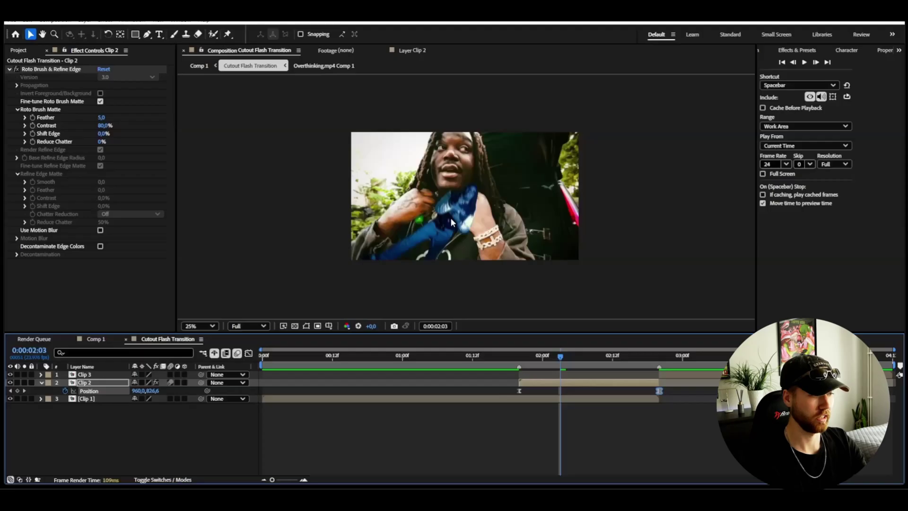
# Preview the whole transition with the cutout rising into place, then deselect Clip 2
pyautogui.press('Home')
pyautogui.press('space')
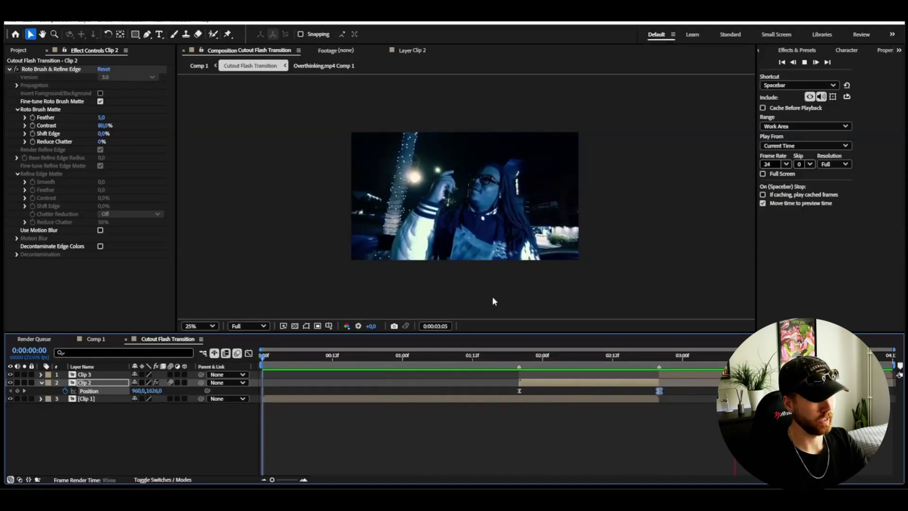
pyautogui.click(438, 356)
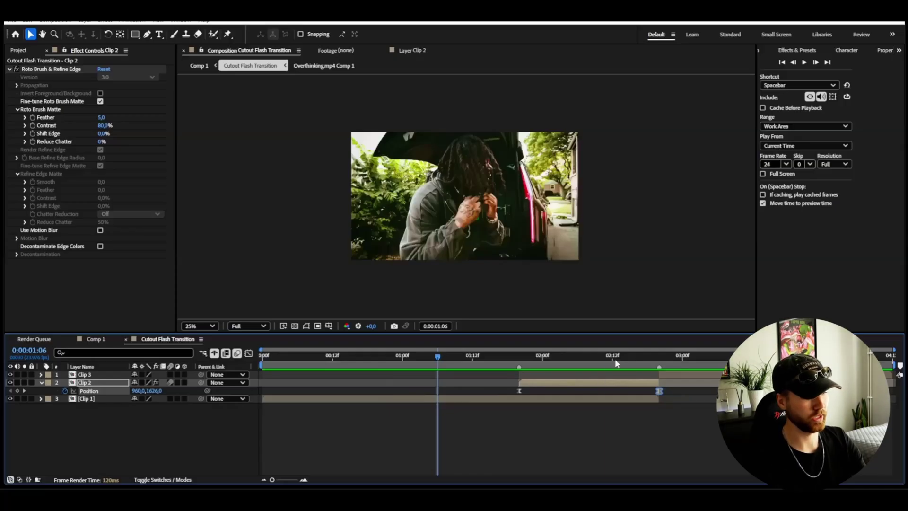
pyautogui.moveTo(615, 358)
pyautogui.mouseDown()
pyautogui.moveTo(541, 357)
pyautogui.moveTo(623, 366)
pyautogui.mouseUp()
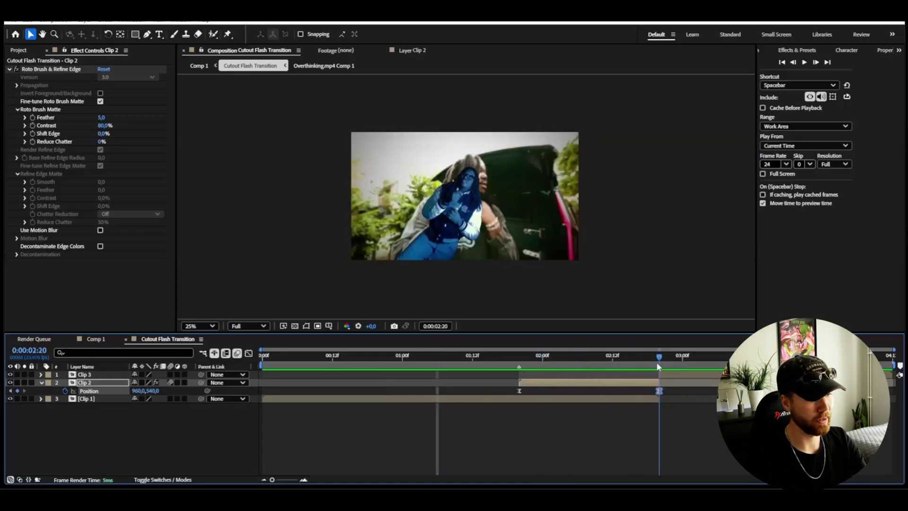
pyautogui.click(691, 453)
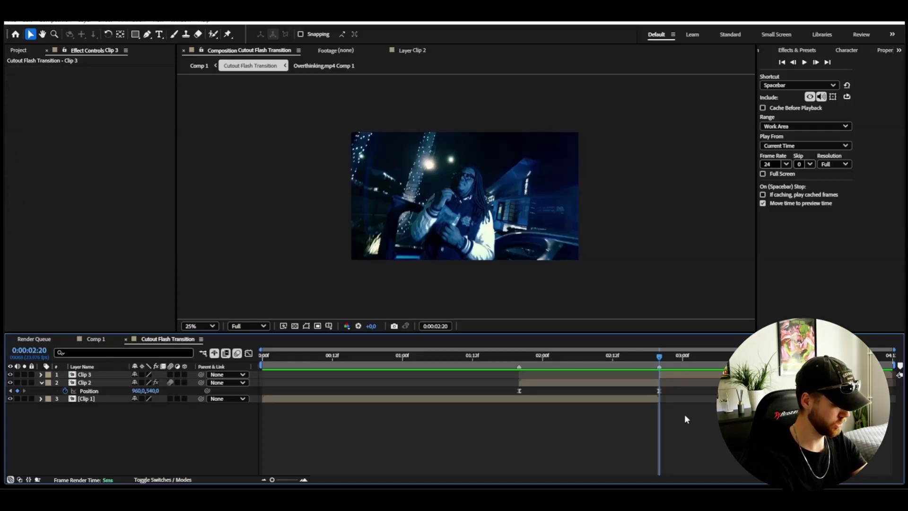
# Add an adjustment layer that starts at 0:00:02:20
pyautogui.hotkey('ctrl', 'alt', 'y')
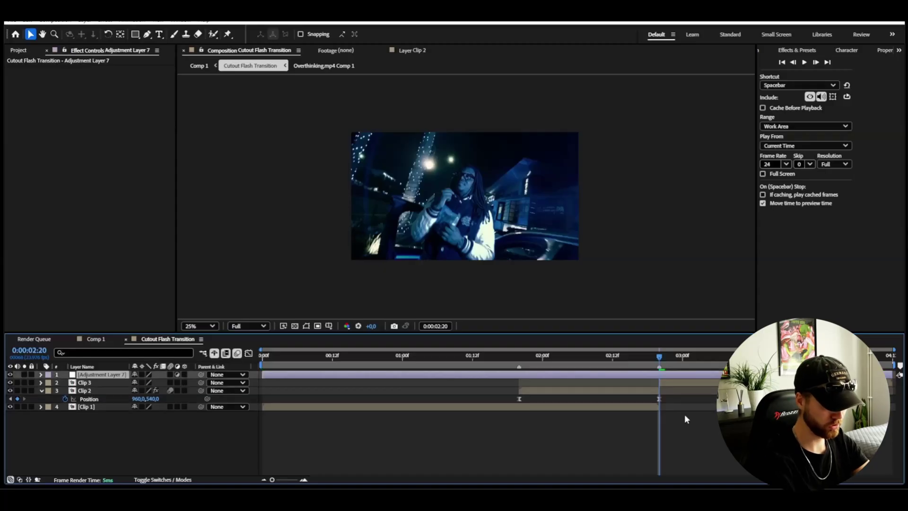
pyautogui.hotkey('alt', '[')
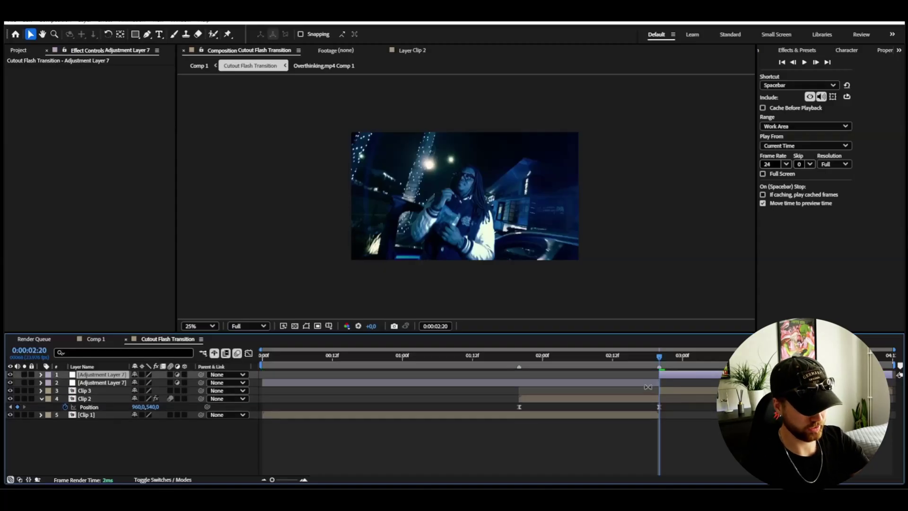
pyautogui.click(650, 390)
# Apply the Default Grunge preset from User Presets > GRUNGE PRESETS to the adjustment layer
pyautogui.click(806, 51)
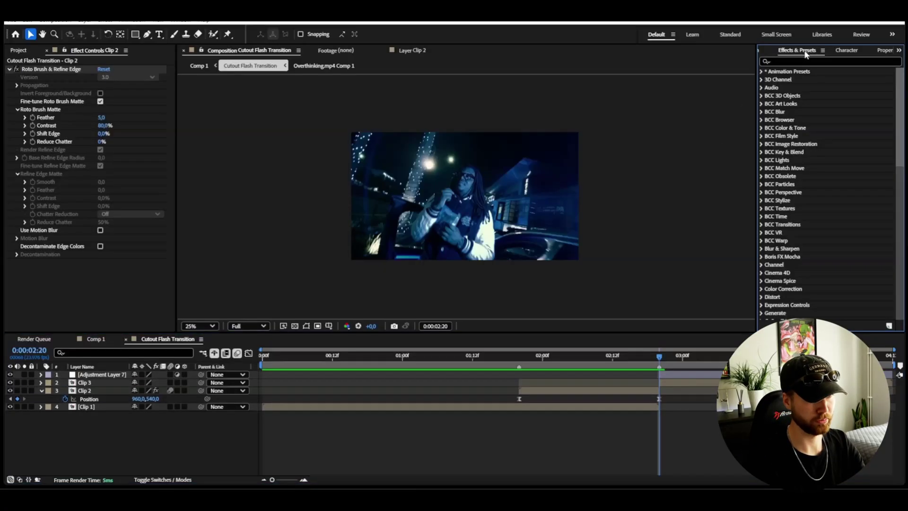
pyautogui.click(762, 71)
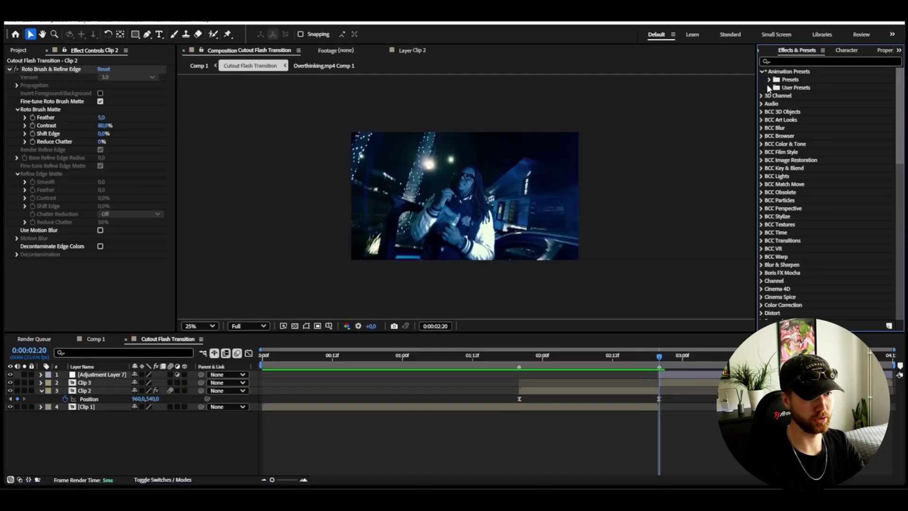
pyautogui.click(769, 88)
pyautogui.scroll(-5, 777, 132)
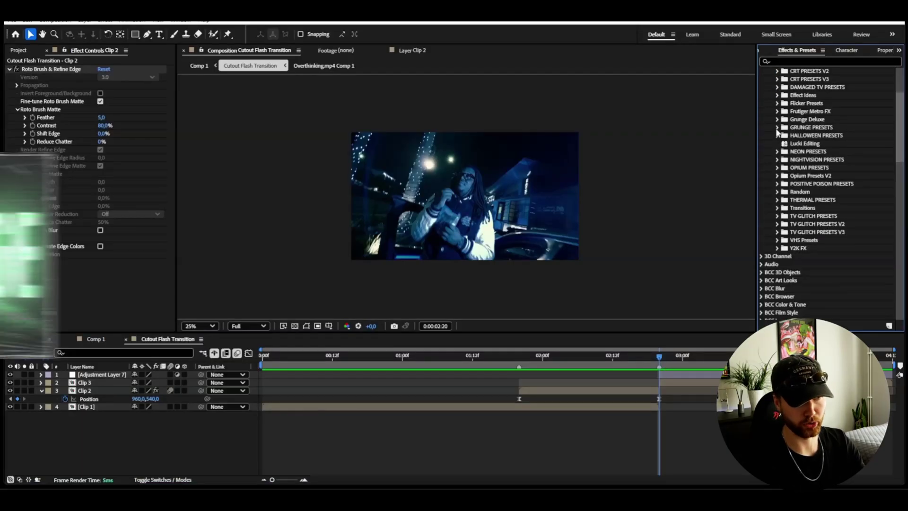
pyautogui.click(776, 128)
pyautogui.scroll(-3, 873, 138)
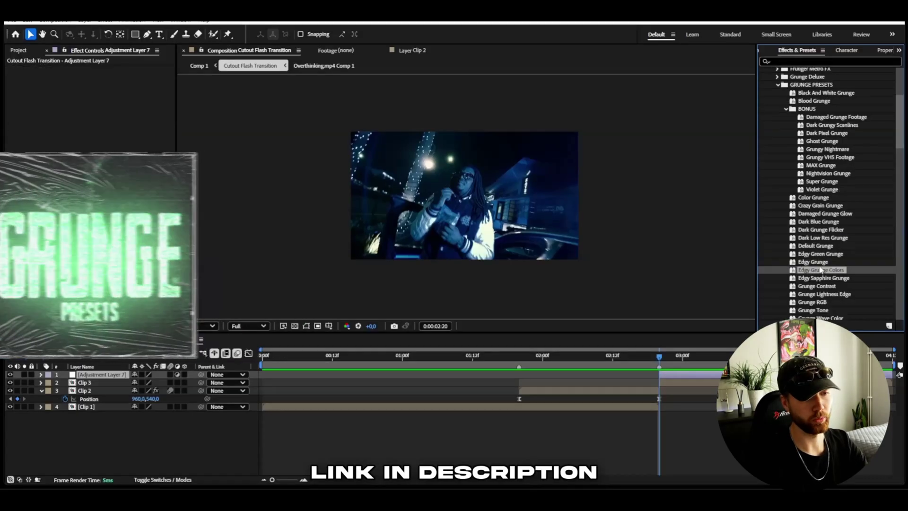
pyautogui.moveTo(757, 171); pyautogui.dragTo(806, 254)
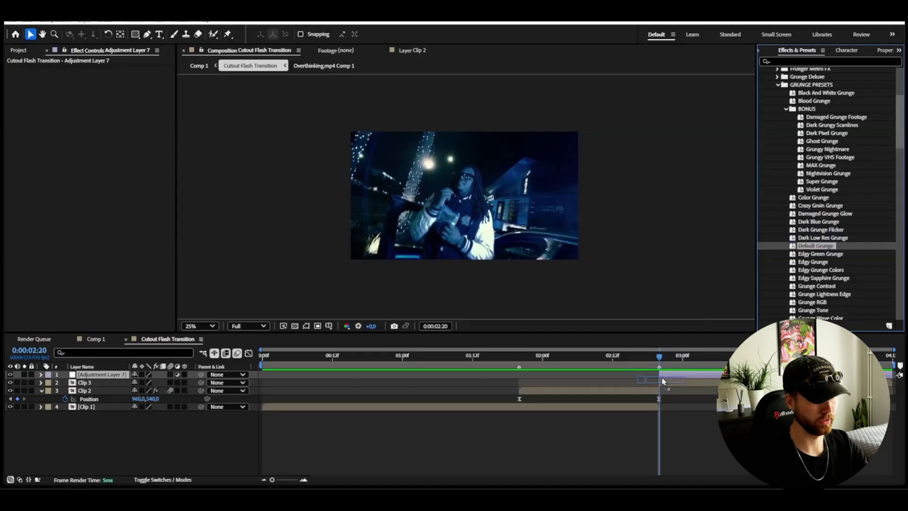
pyautogui.moveTo(663, 381); pyautogui.dragTo(664, 381)
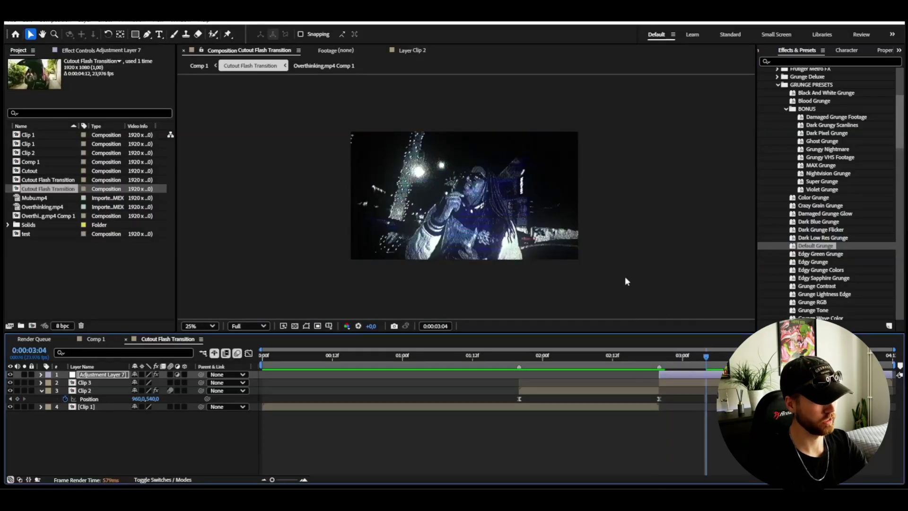
# Brighten Clip 3 by adding Curves and lifting the curve
pyautogui.press('.')
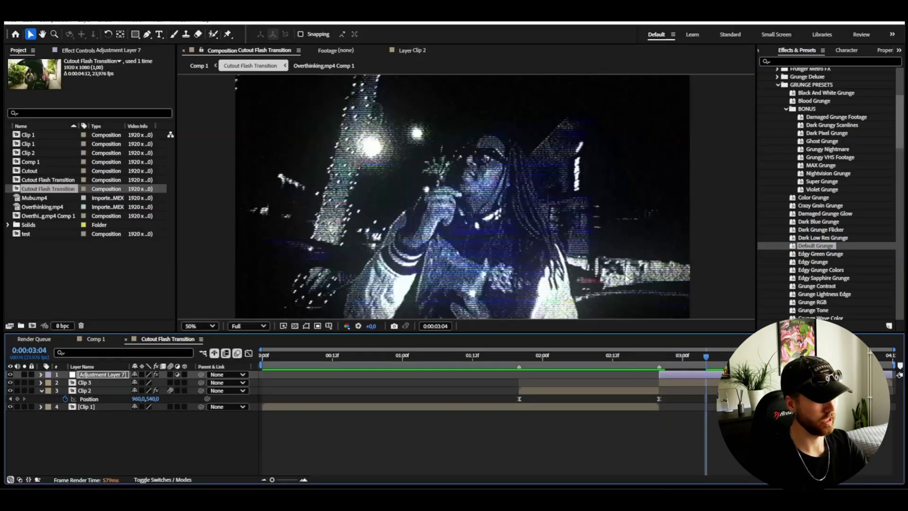
pyautogui.click(85, 382)
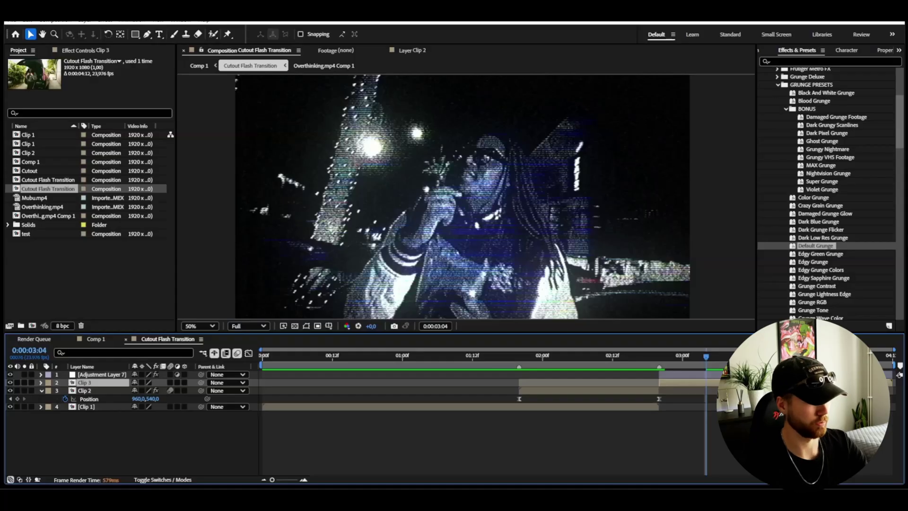
pyautogui.hotkey('ctrl', 'space')
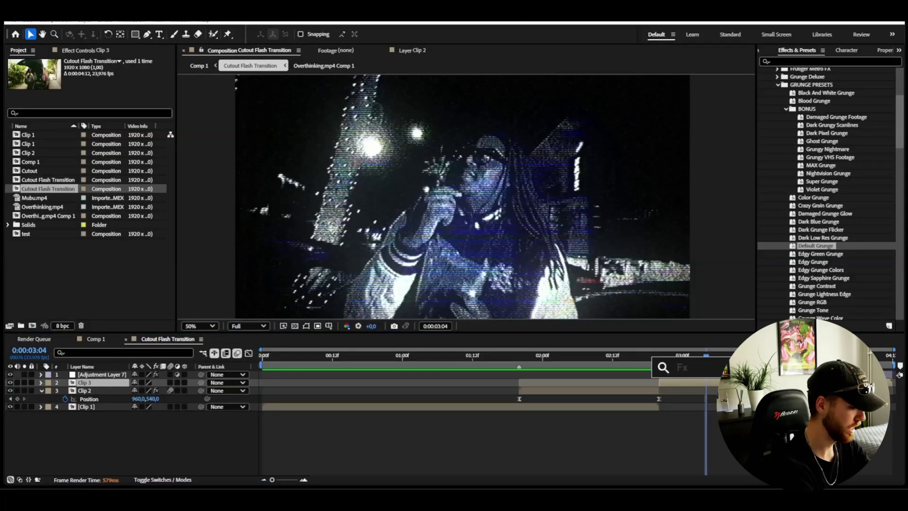
pyautogui.write('cur')
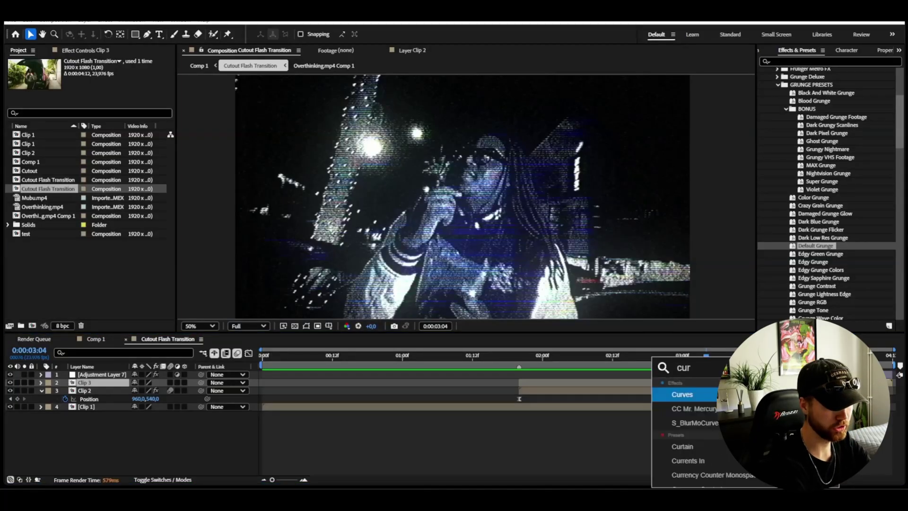
pyautogui.press('Return')
pyautogui.moveTo(79, 171); pyautogui.dragTo(77, 165)
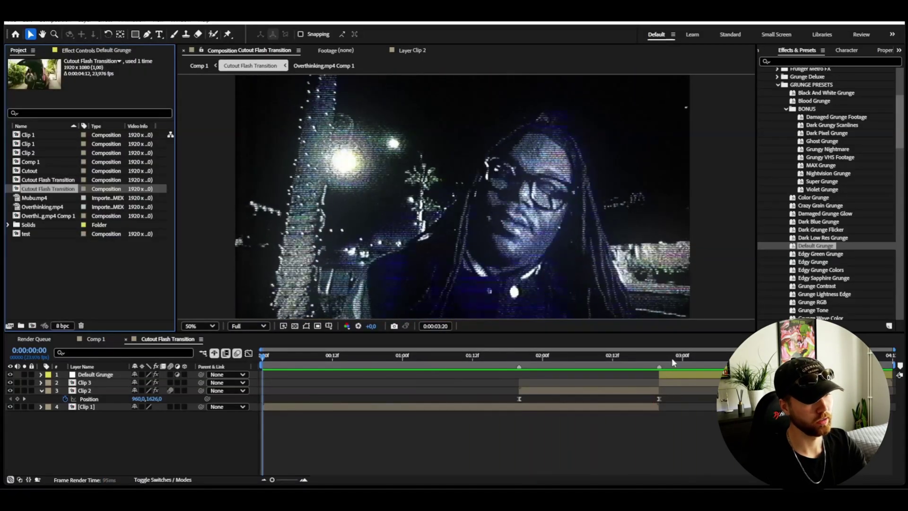
# Check the look, hide the Default Grunge layer, and add another adjustment layer
pyautogui.moveTo(638, 356); pyautogui.dragTo(694, 356)
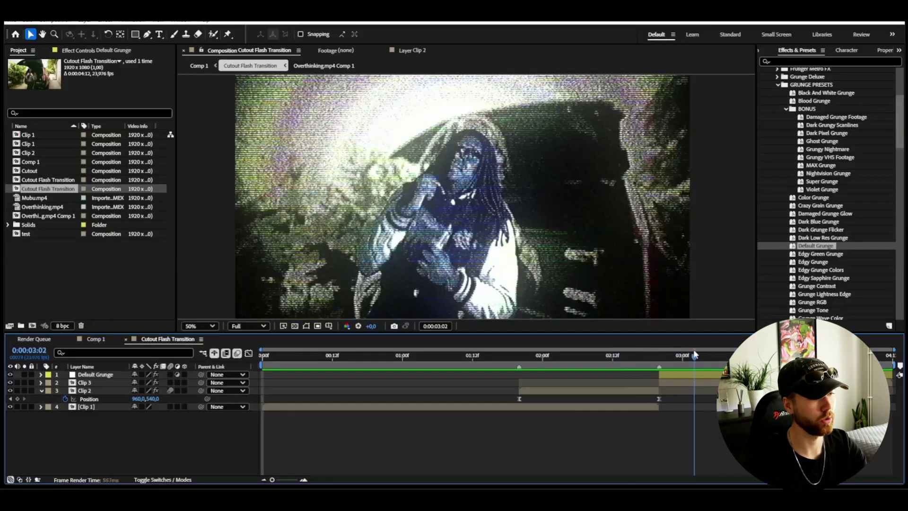
pyautogui.scroll(-3, 856, 218)
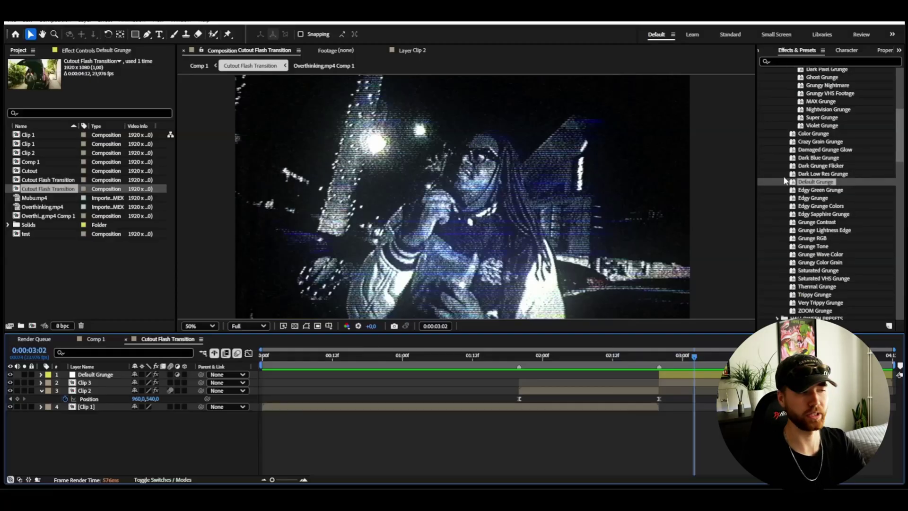
pyautogui.click(13, 374)
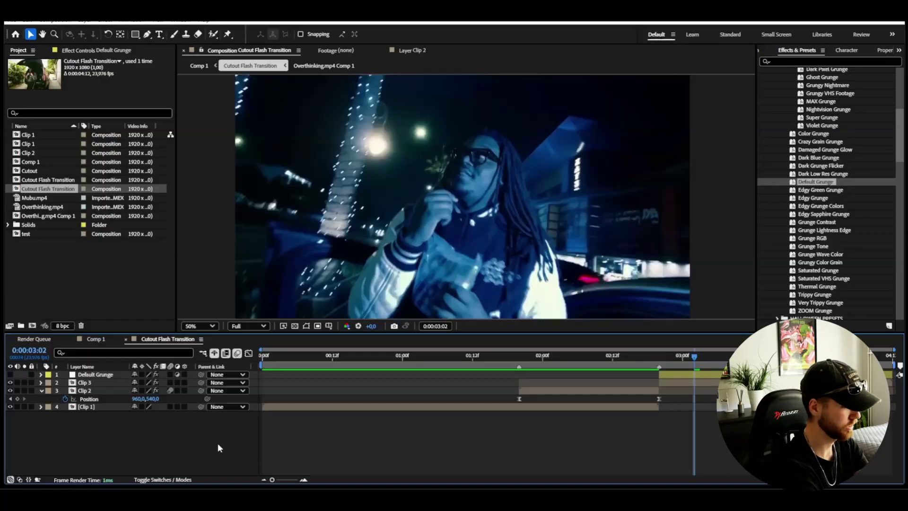
pyautogui.hotkey('ctrl', 'alt', 'y')
# Try Dark Pixel Grunge on the new adjustment layer, undo it, and apply ZOOM Grunge instead
pyautogui.press('Home')
pyautogui.scroll(4, 840, 157)
pyautogui.click(840, 155)
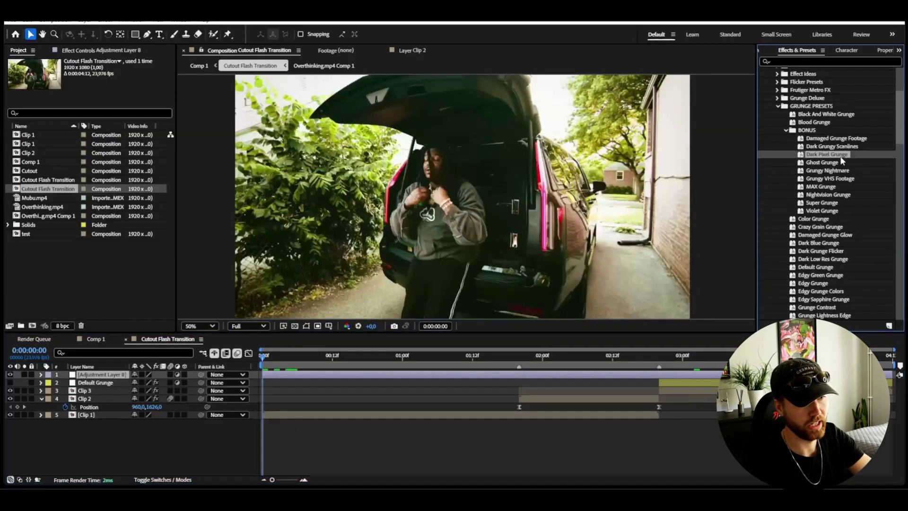
pyautogui.moveTo(265, 294); pyautogui.dragTo(426, 375)
pyautogui.press('space')
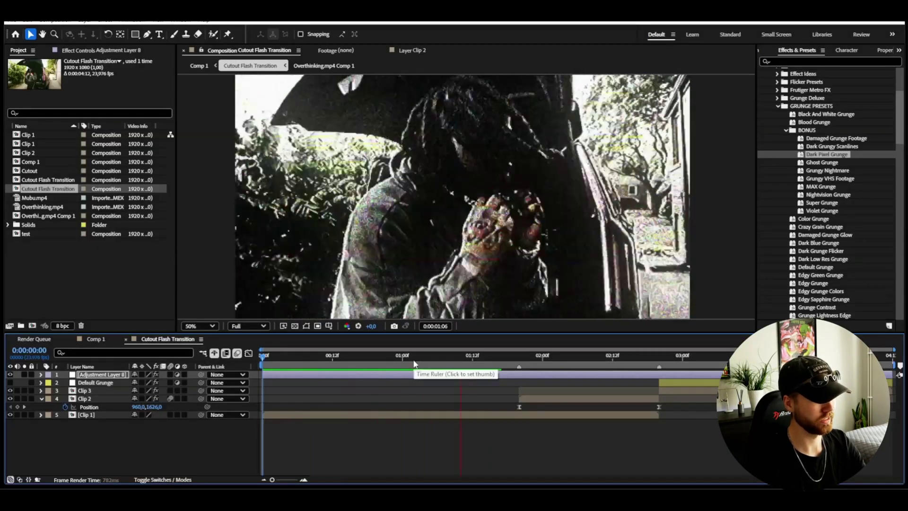
pyautogui.hotkey('ctrl', 'z')
pyautogui.scroll(-5, 827, 213)
pyautogui.click(814, 310)
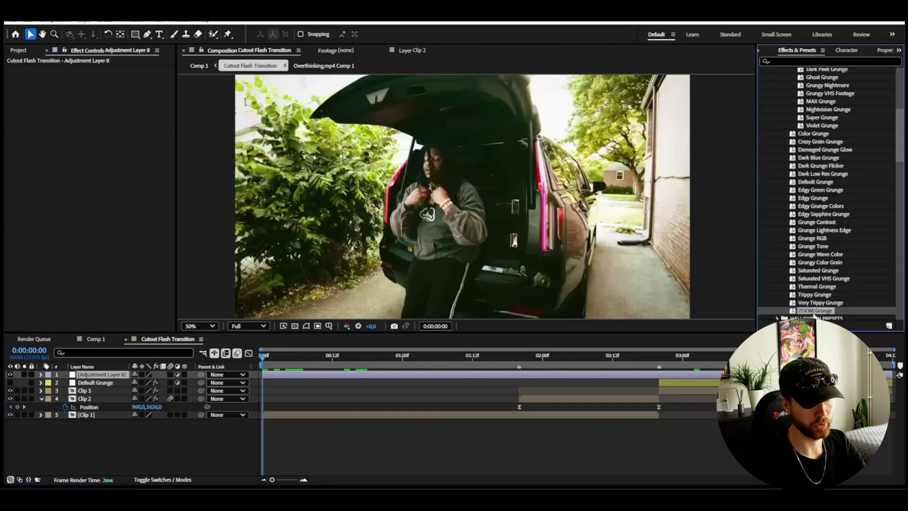
pyautogui.moveTo(822, 313); pyautogui.dragTo(463, 203)
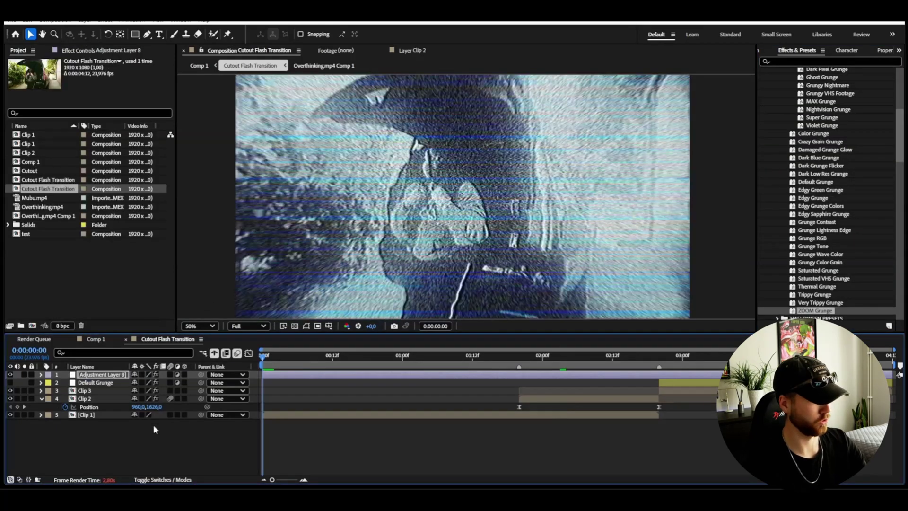
# Darken Clip 1 by adding Curves and pulling the curve down, then preview it
pyautogui.click(95, 415)
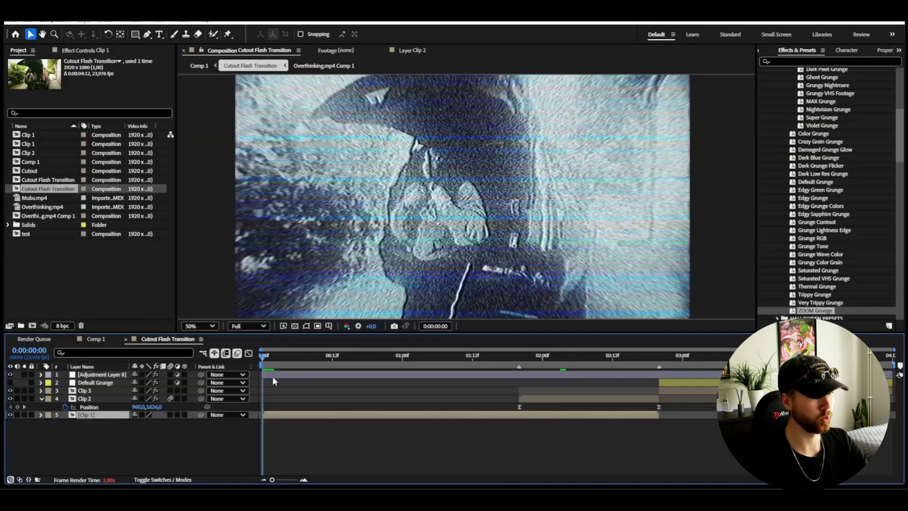
pyautogui.hotkey('ctrl', 'space')
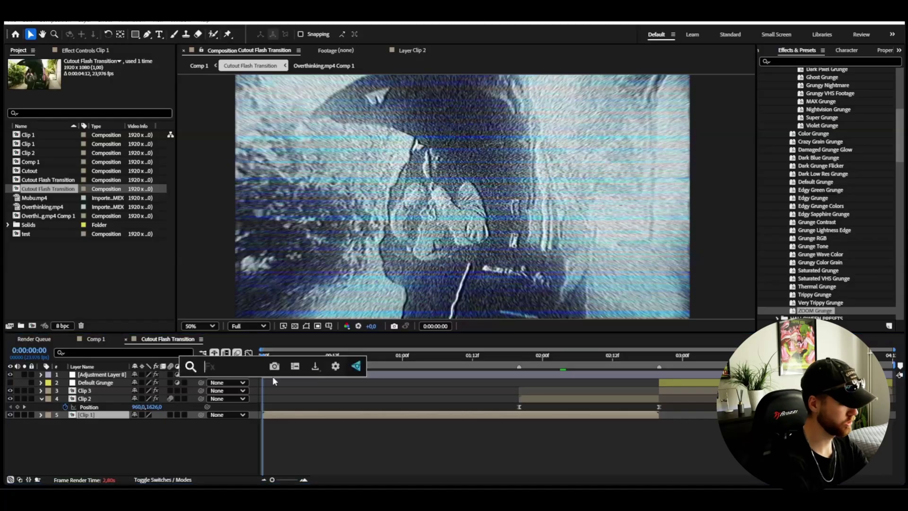
pyautogui.write('cur')
pyautogui.press('Return')
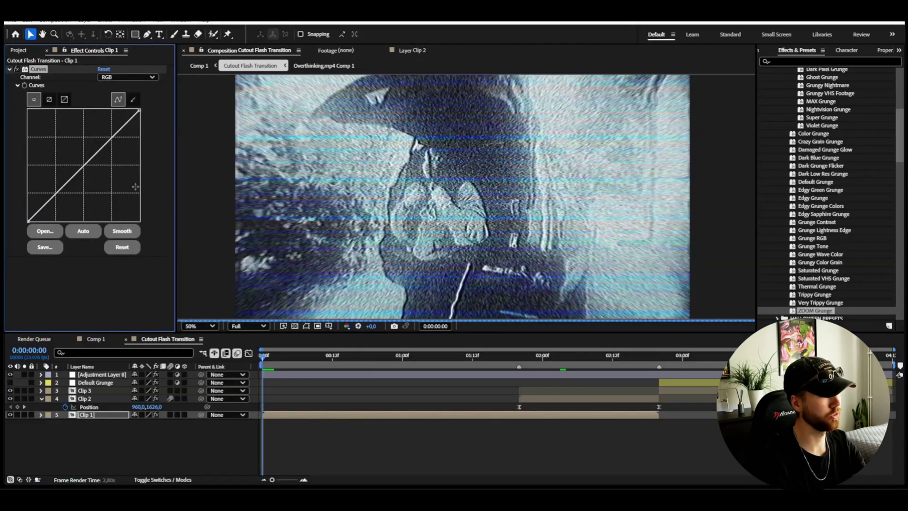
pyautogui.moveTo(89, 157); pyautogui.dragTo(98, 173)
pyautogui.click(151, 346)
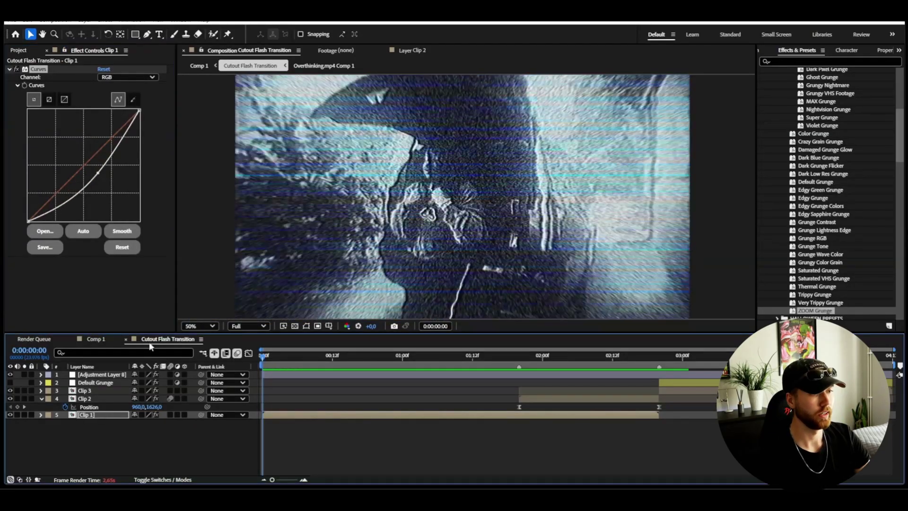
pyautogui.press('space')
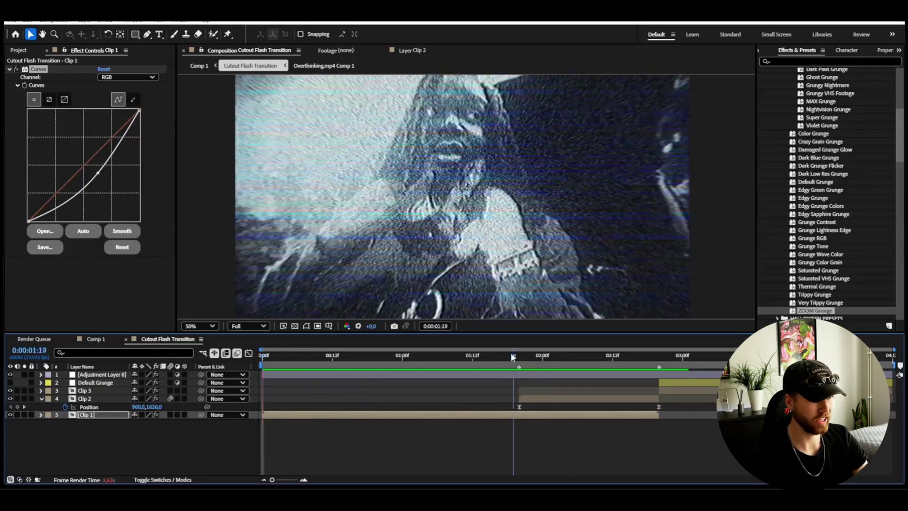
pyautogui.press('space')
pyautogui.press('space')
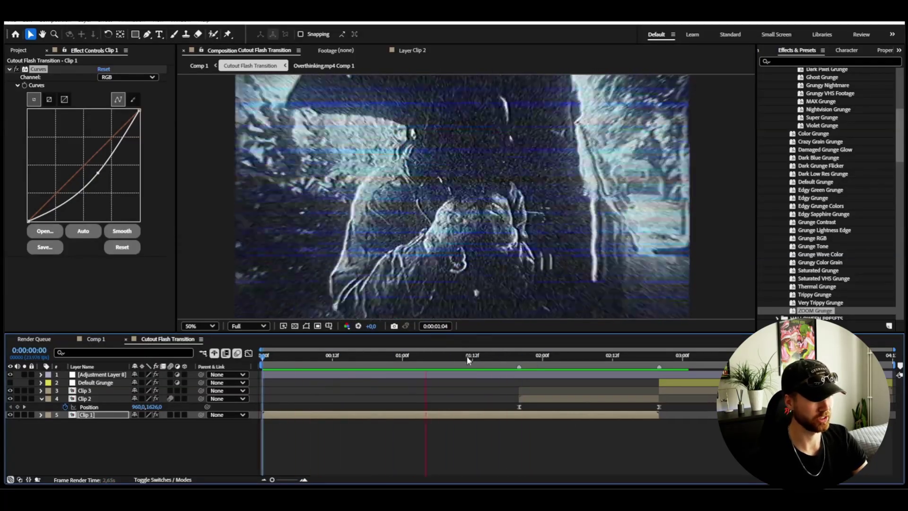
pyautogui.click(478, 353)
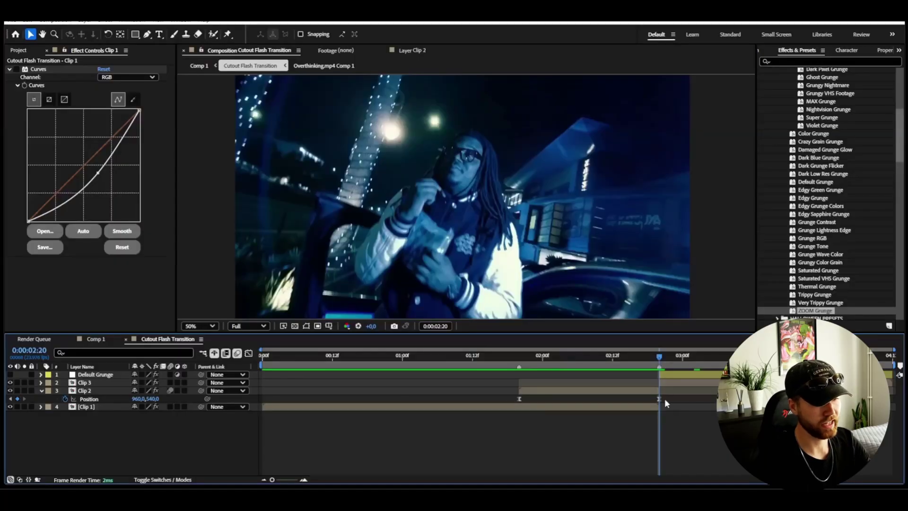
# Move the playhead to the Position keyframe at 0:00:02:20
pyautogui.moveTo(654, 359); pyautogui.dragTo(659, 358)
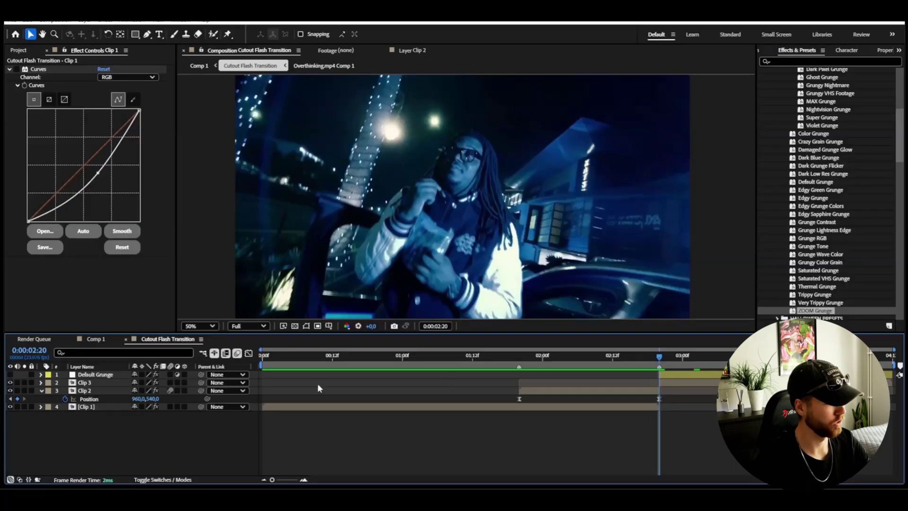
# Turn Default Grunge back on and add a White Solid 2 layer beneath it
pyautogui.click(11, 374)
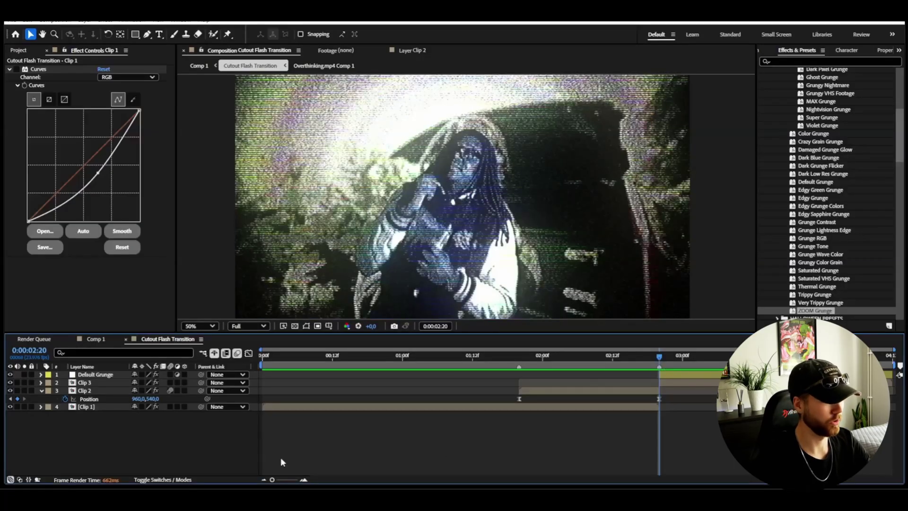
pyautogui.rightClick(138, 445)
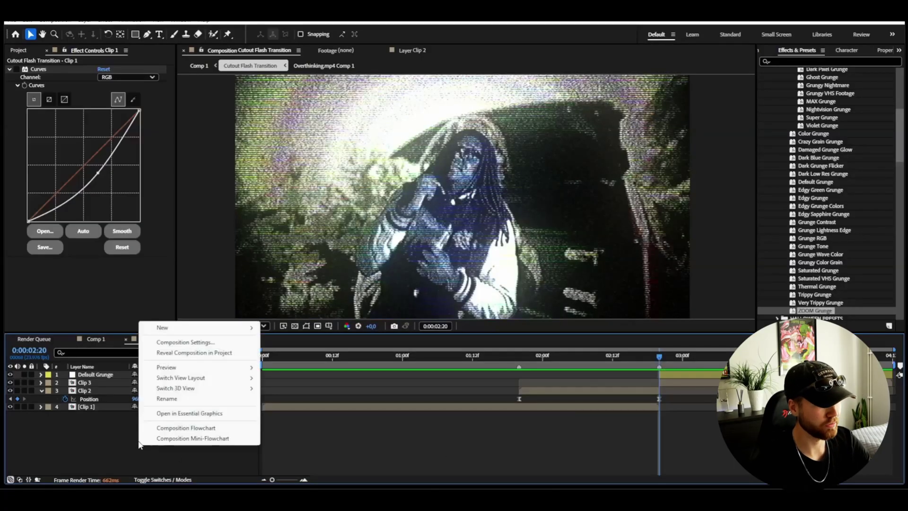
pyautogui.moveTo(162, 328)
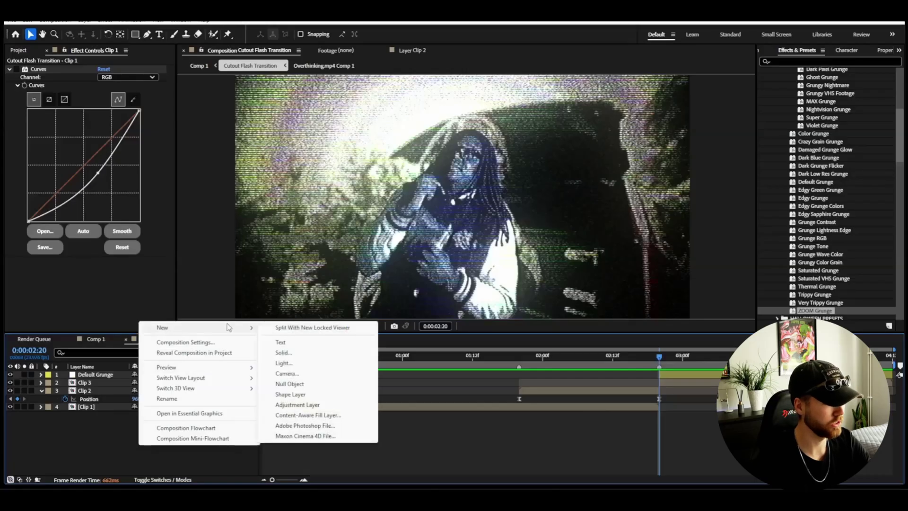
pyautogui.click(284, 353)
pyautogui.click(447, 315)
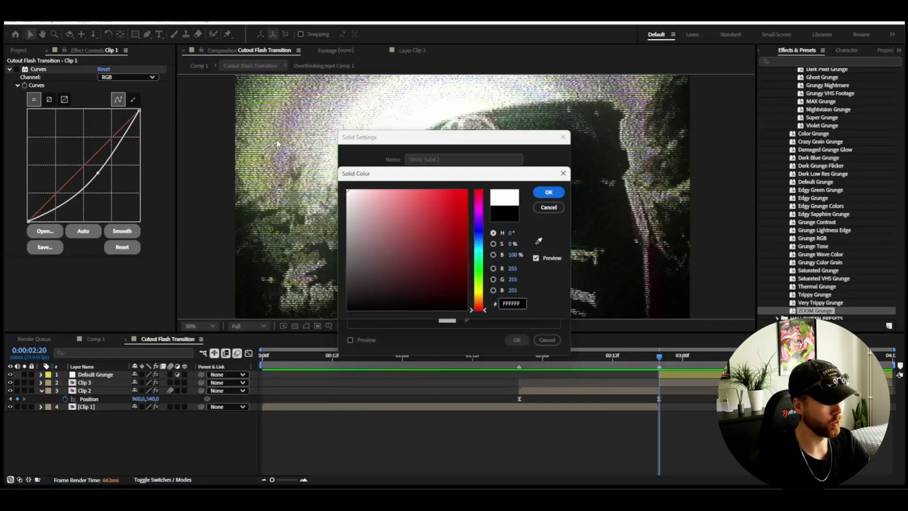
pyautogui.click(546, 191)
pyautogui.press('Return')
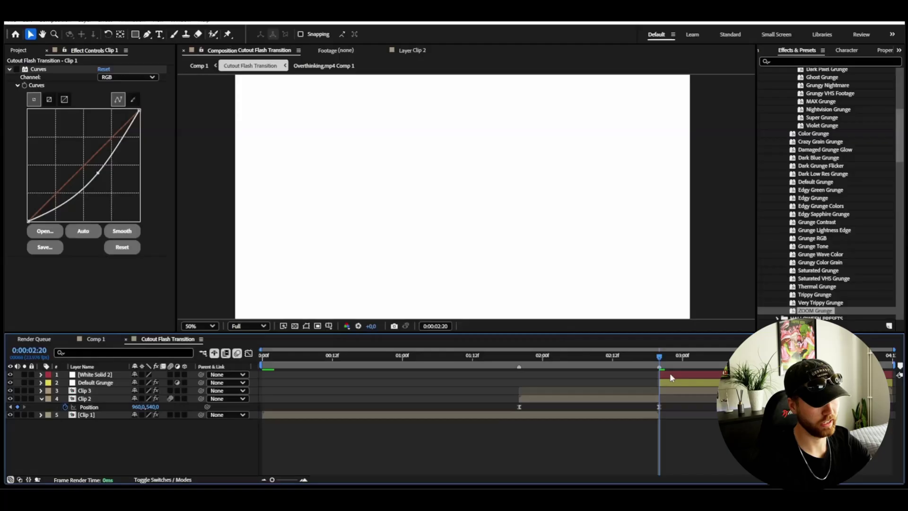
pyautogui.click(670, 373)
pyautogui.moveTo(98, 377); pyautogui.dragTo(99, 388)
# Keyframe White Solid 2's Opacity at 100% at 2:20 and 0% at 4:11
pyautogui.click(41, 382)
pyautogui.click(50, 391)
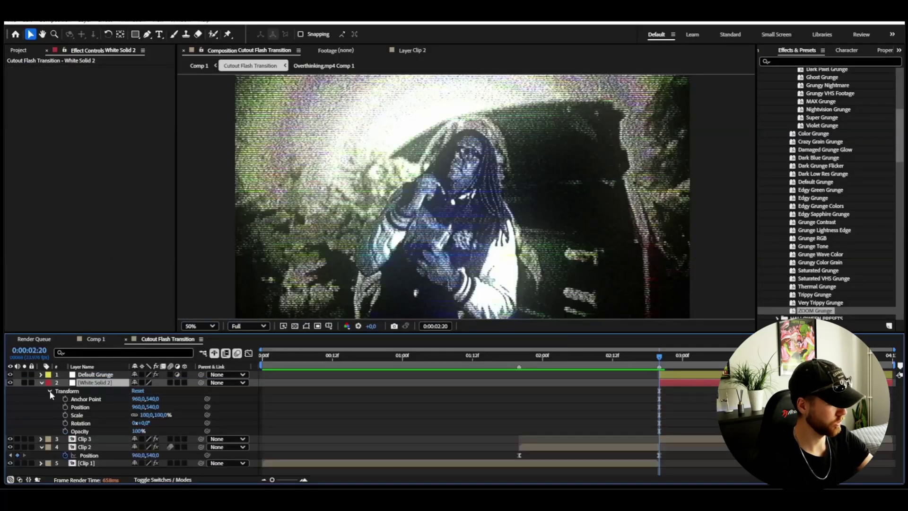
pyautogui.press('F2')
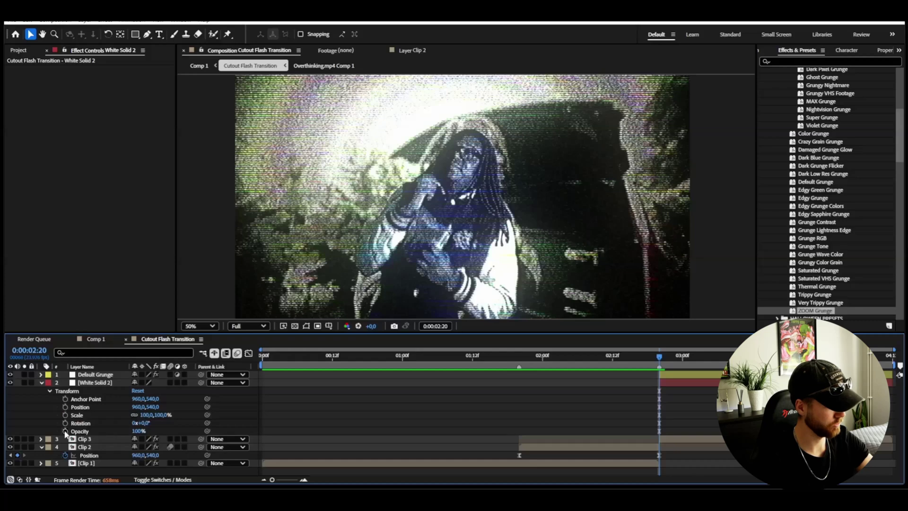
pyautogui.click(65, 431)
pyautogui.press('End')
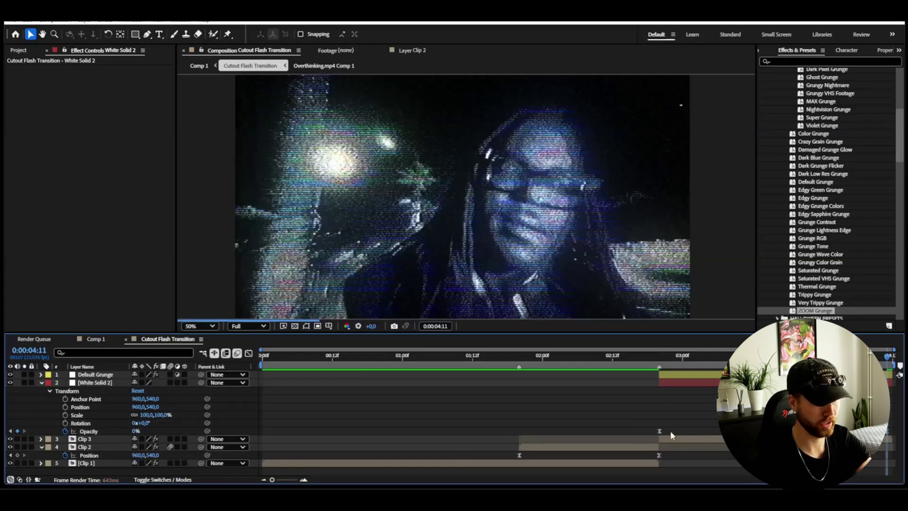
# Steepen the opacity value graph so the white flash drops off quickly, and preview it
pyautogui.hotkey('shift', 'F3')
pyautogui.rightClick(711, 382)
pyautogui.click(762, 289)
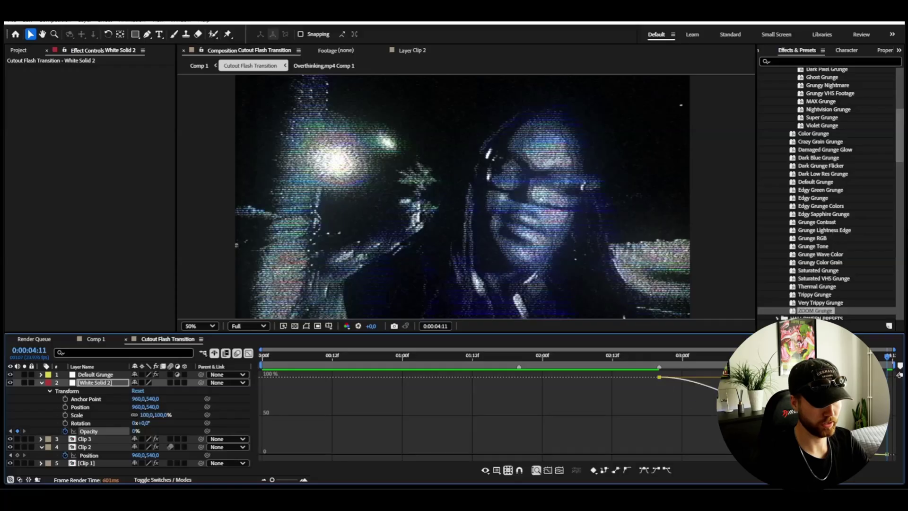
pyautogui.moveTo(677, 379); pyautogui.dragTo(587, 450)
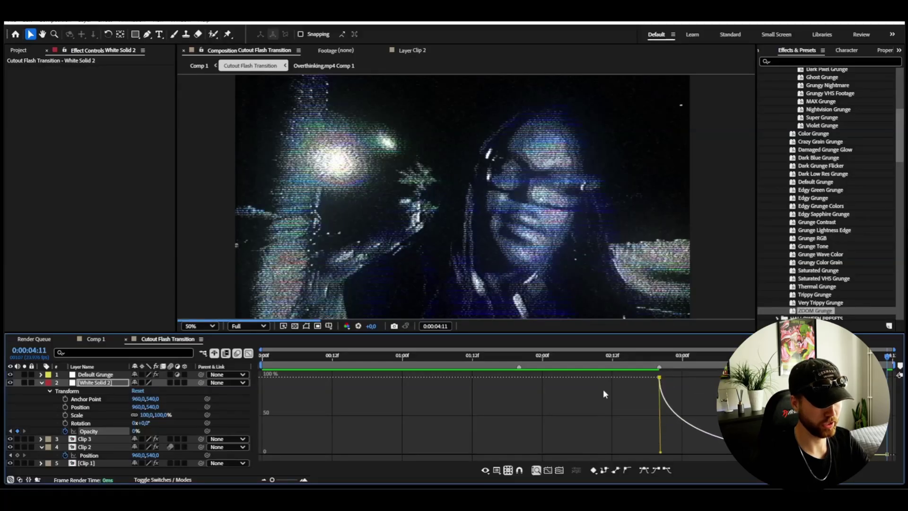
pyautogui.click(607, 359)
pyautogui.moveTo(606, 359); pyautogui.dragTo(484, 358)
pyautogui.press('space')
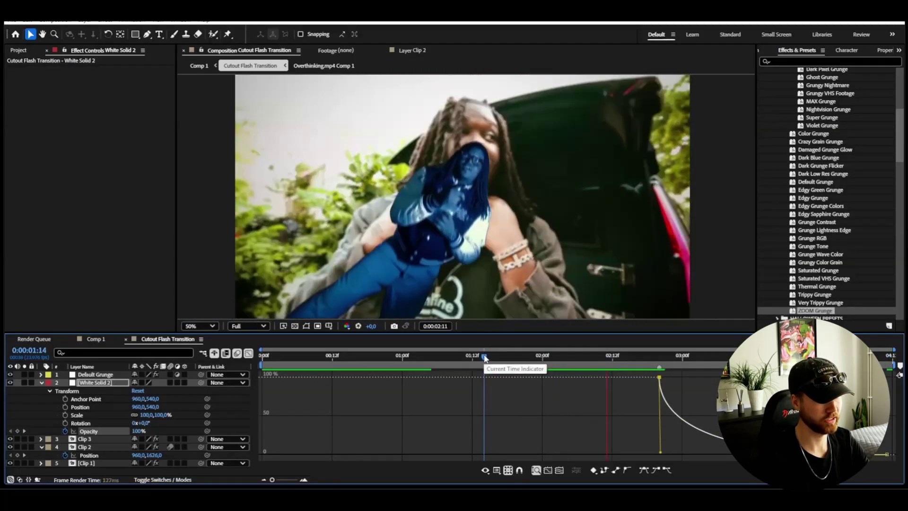
pyautogui.moveTo(676, 450)
pyautogui.mouseDown()
pyautogui.moveTo(661, 455)
pyautogui.moveTo(670, 455)
pyautogui.mouseUp()
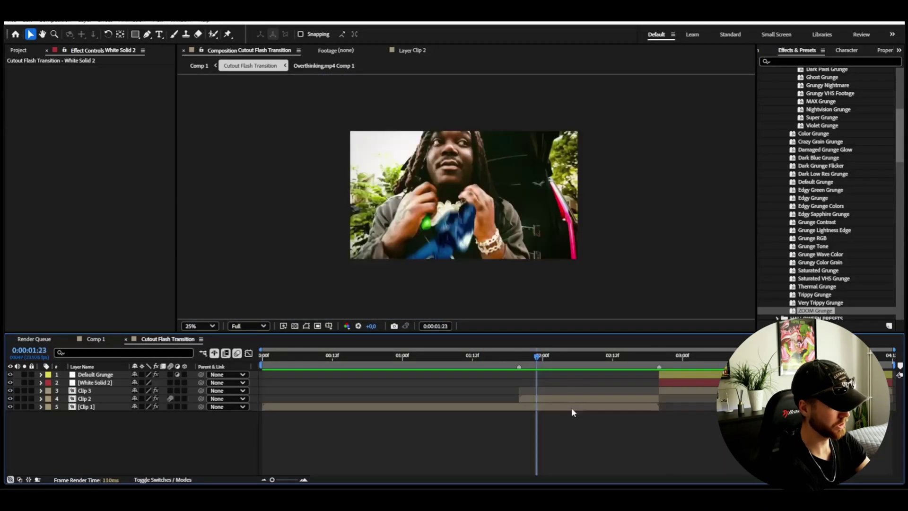
# Add an adjustment layer with a Transform effect, trimmed to start at 1:20
pyautogui.hotkey('ctrl', 'alt', 'y')
pyautogui.hotkey('ctrl', 'space')
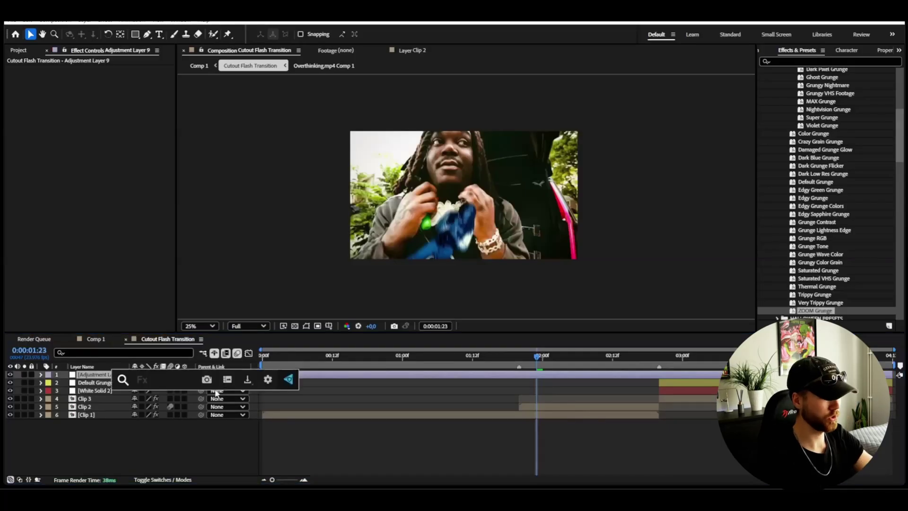
pyautogui.write('tr')
pyautogui.press('Return')
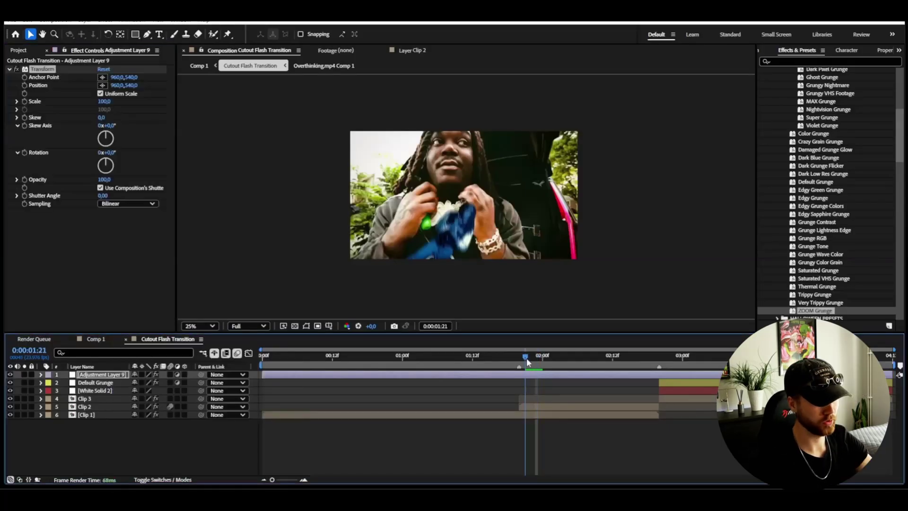
pyautogui.moveTo(536, 356); pyautogui.dragTo(524, 362)
pyautogui.press('pageup')
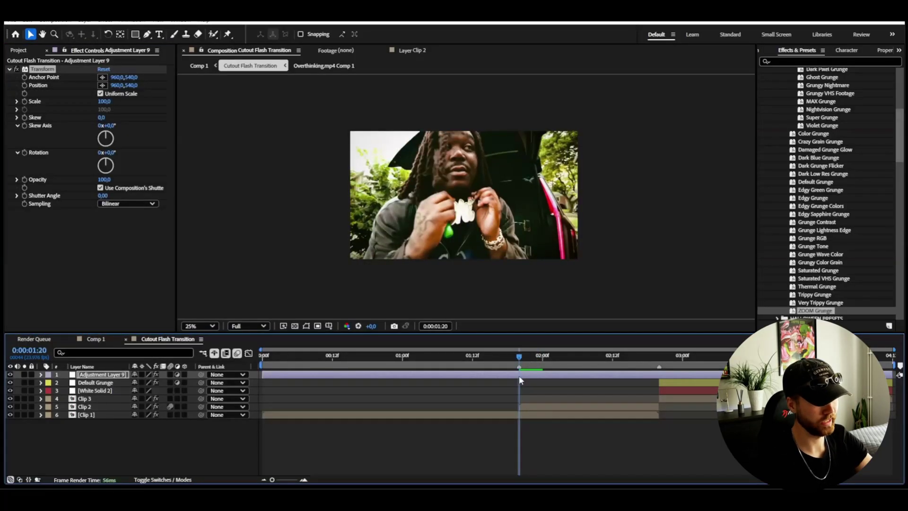
pyautogui.hotkey('alt', '[')
pyautogui.moveTo(519, 356); pyautogui.dragTo(584, 361)
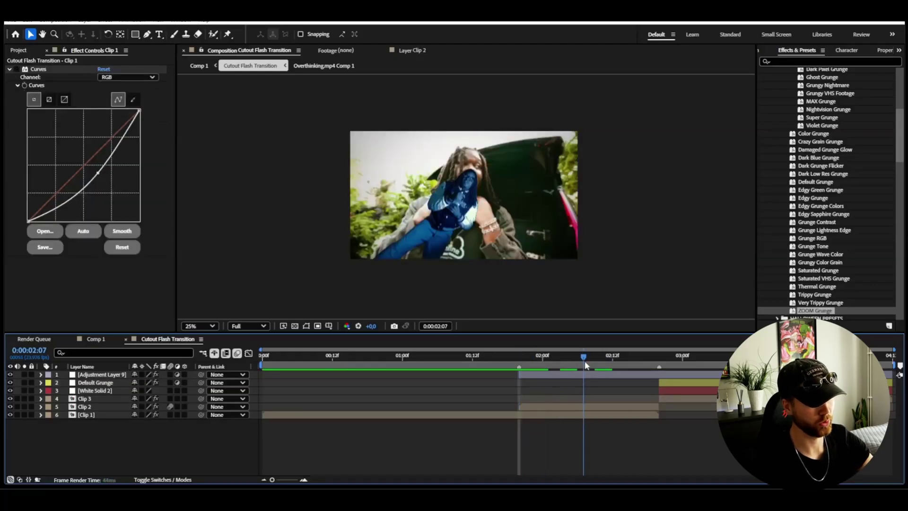
pyautogui.hotkey('ctrl', 'z')
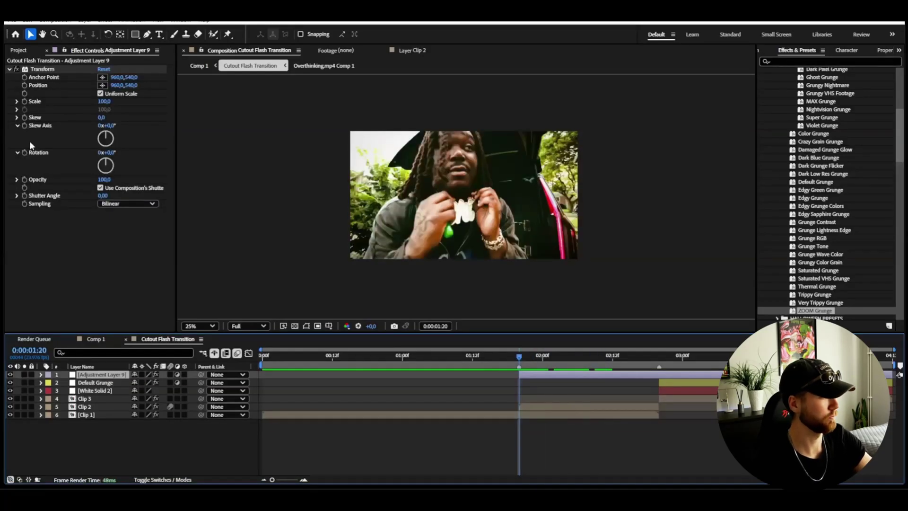
# Keyframe the Transform Scale at 100 at 2:20 and again at 4:11
pyautogui.click(26, 102)
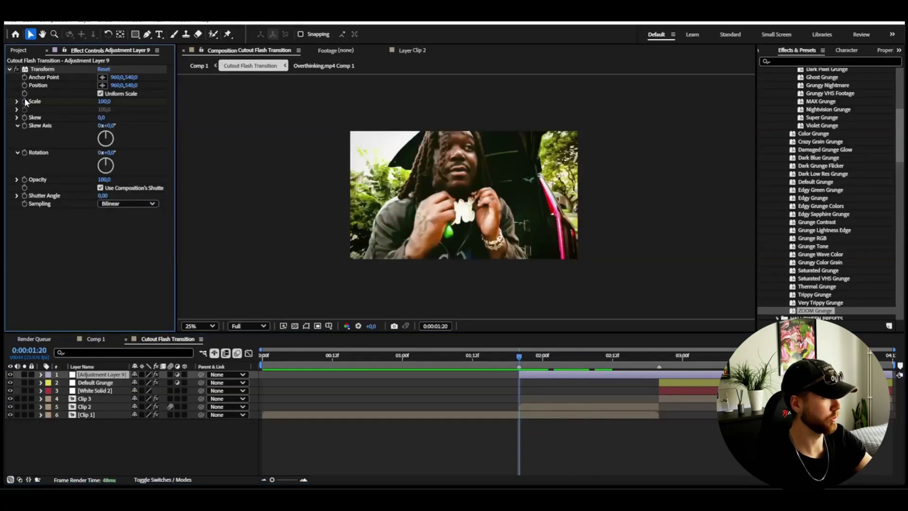
pyautogui.click(658, 356)
pyautogui.click(105, 101)
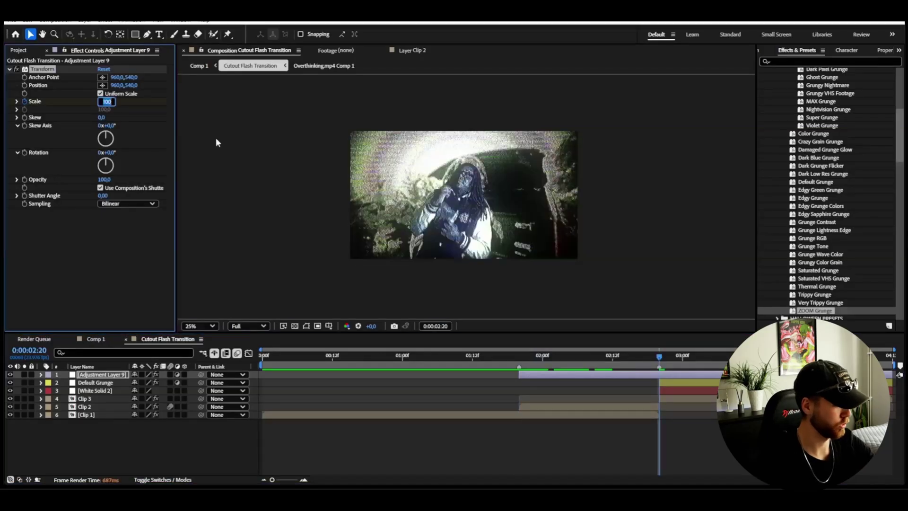
pyautogui.write('100')
pyautogui.click(887, 356)
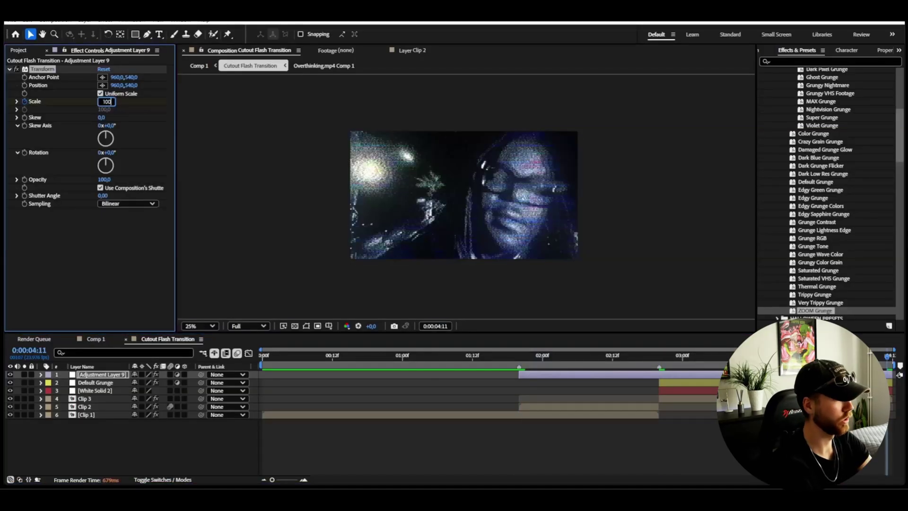
pyautogui.press('Return')
pyautogui.press('e')
pyautogui.click(478, 420)
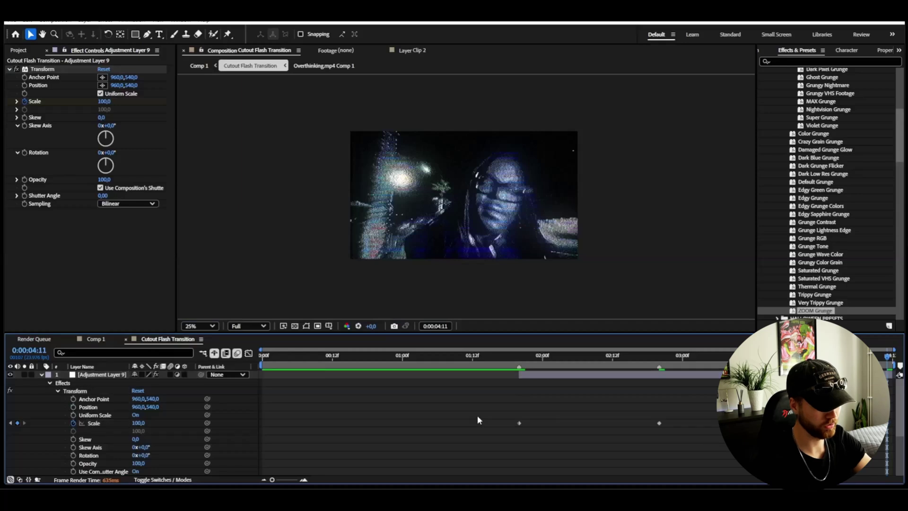
pyautogui.moveTo(478, 415); pyautogui.dragTo(728, 431)
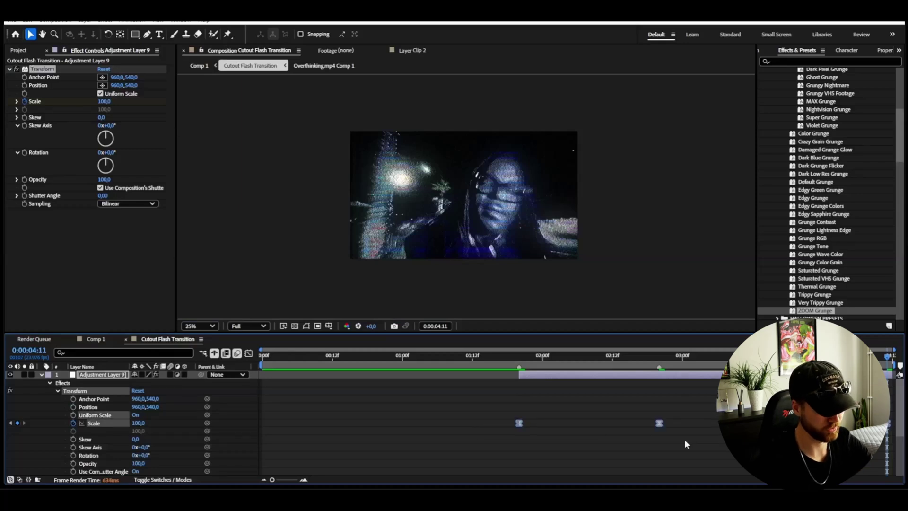
# Shape the Scale graph into a sharp punch peaking at 2:20
pyautogui.hotkey('shift', 'F3')
pyautogui.moveTo(565, 456); pyautogui.dragTo(658, 454)
pyautogui.moveTo(612, 377); pyautogui.dragTo(657, 437)
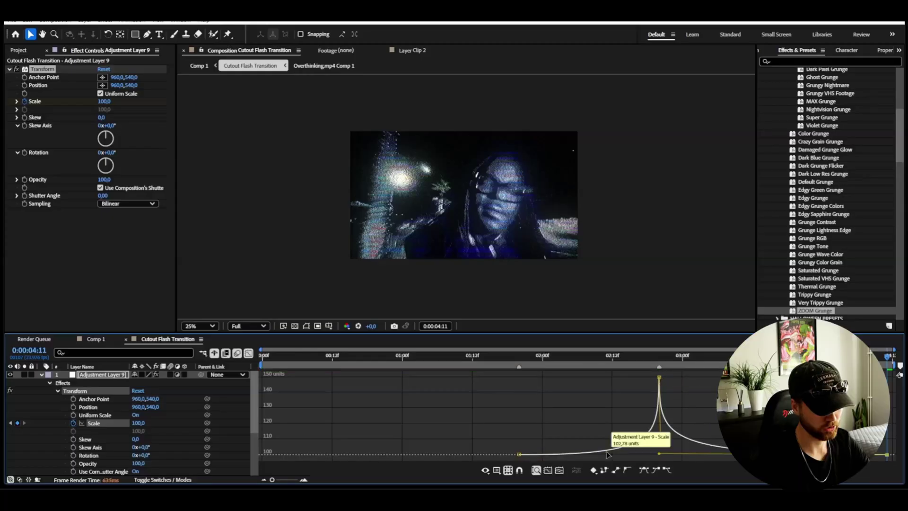
pyautogui.moveTo(537, 361); pyautogui.dragTo(600, 359)
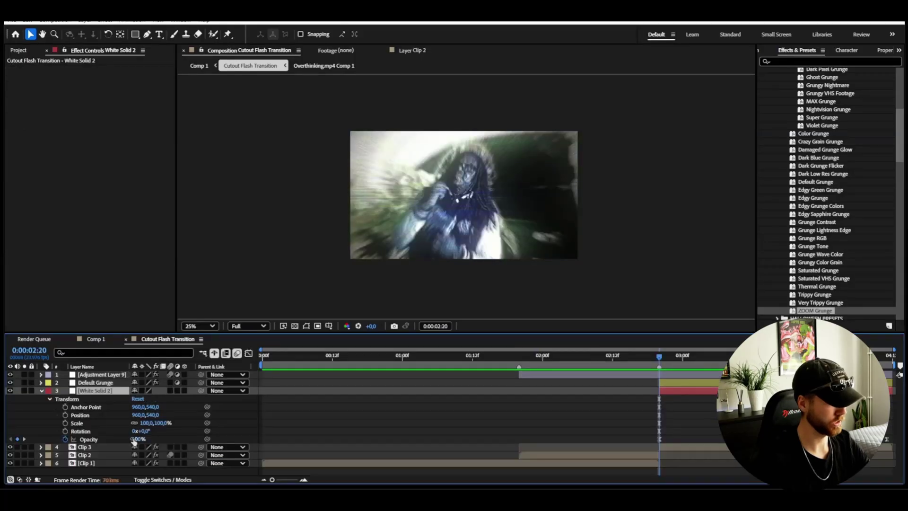
# Drop White Solid 2 opacity to 50%, then pre-compose all six layers as 'Cutout Flash Transition'
pyautogui.moveTo(134, 440); pyautogui.dragTo(109, 439)
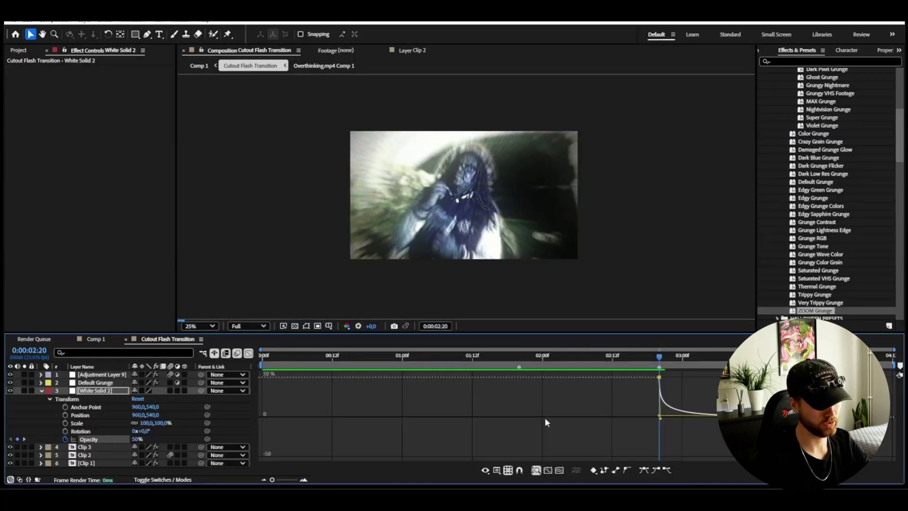
pyautogui.click(683, 357)
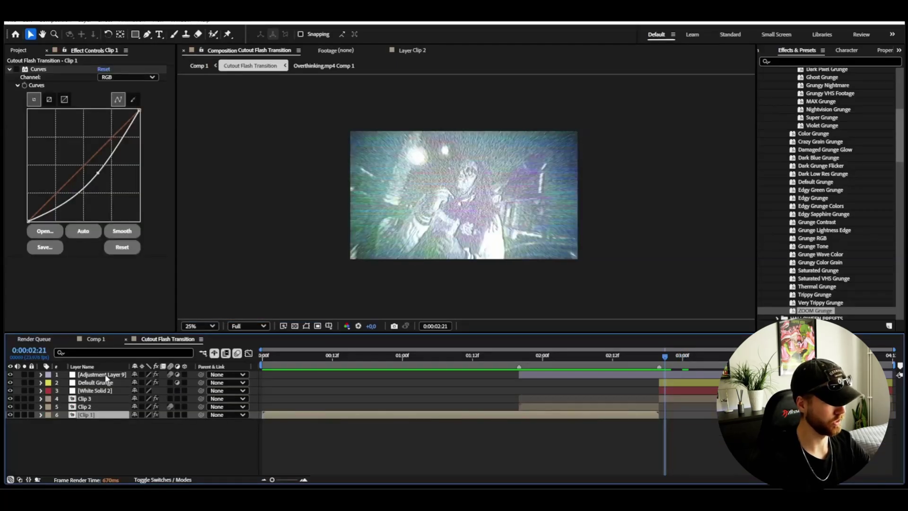
pyautogui.keyDown('shift'); pyautogui.click(107, 376); pyautogui.keyUp('shift')
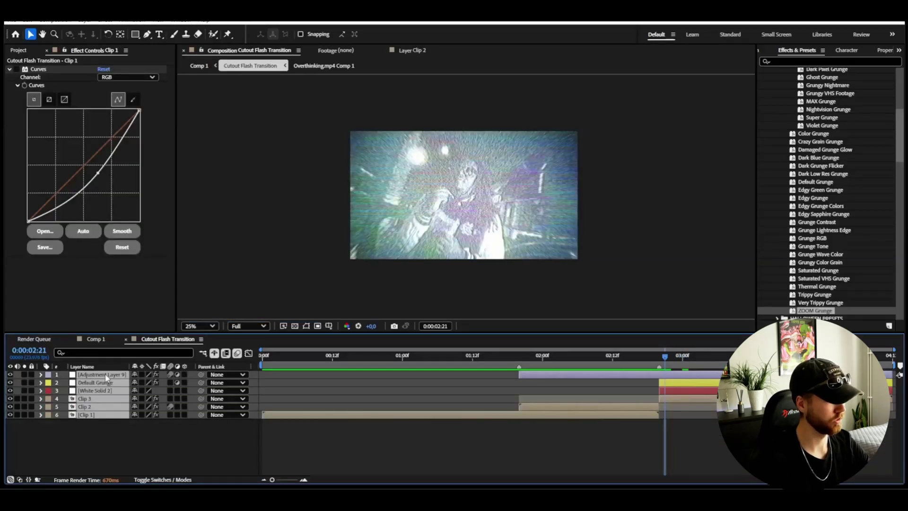
pyautogui.rightClick(118, 374)
pyautogui.click(164, 313)
pyautogui.press('Return')
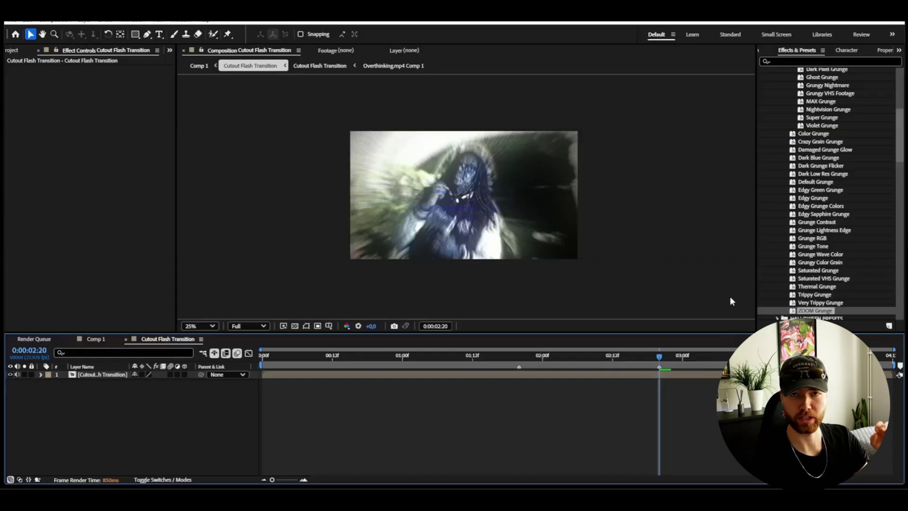
# Bring up the Shake Sauce panel from the hidden panels list and widen it
pyautogui.click(897, 51)
pyautogui.click(875, 142)
pyautogui.moveTo(757, 135); pyautogui.dragTo(661, 130)
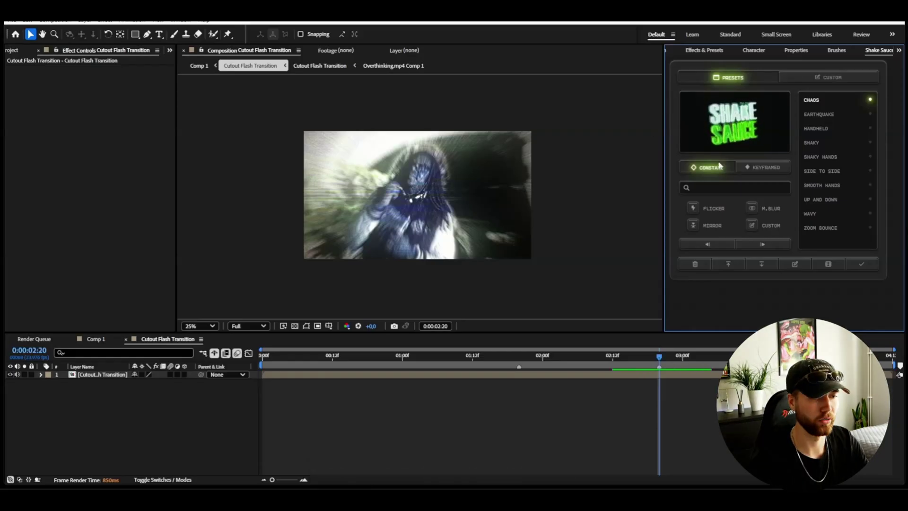
# Apply the FLICKER SHAKE preset from Shake Sauce's KEYFRAMED presets to the precomp
pyautogui.click(759, 166)
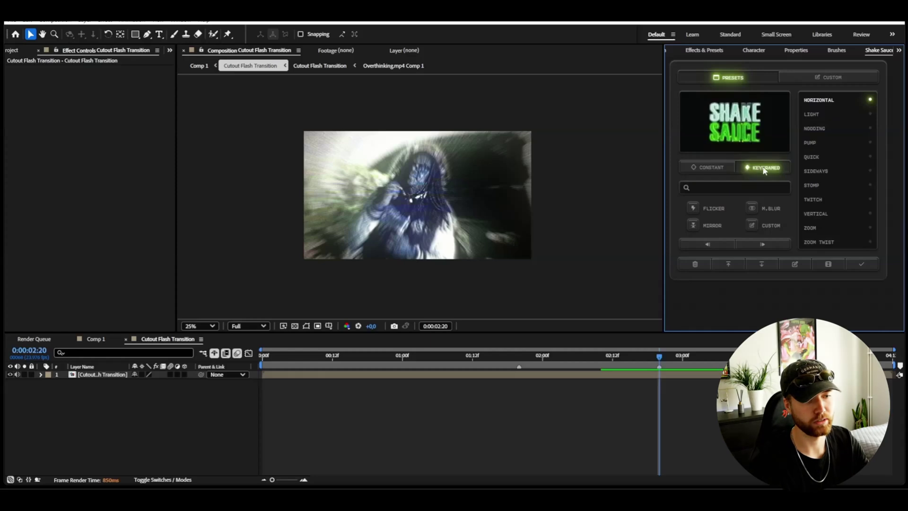
pyautogui.scroll(-5, 824, 205)
pyautogui.scroll(5, 828, 208)
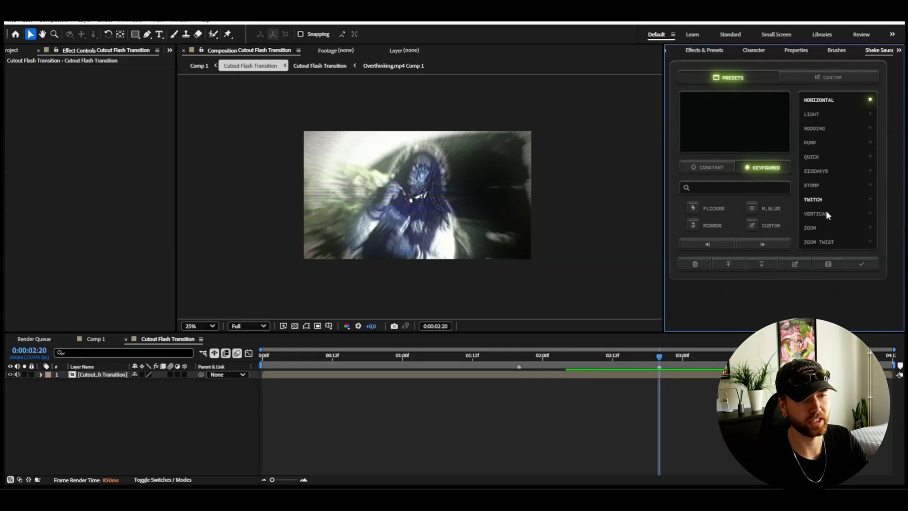
pyautogui.scroll(-5, 829, 212)
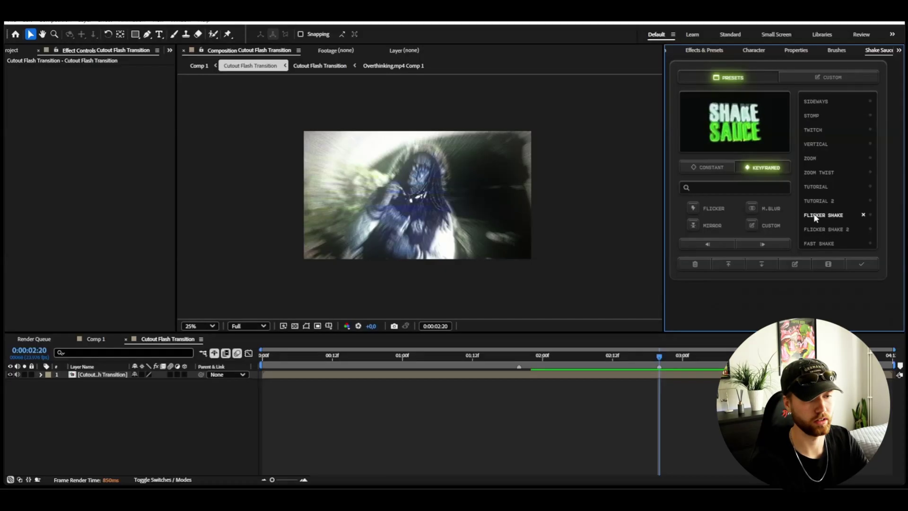
pyautogui.click(827, 217)
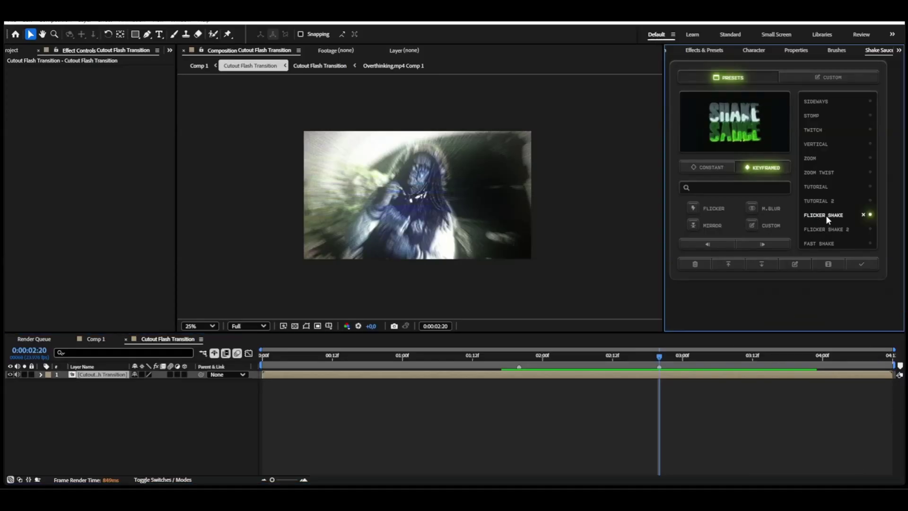